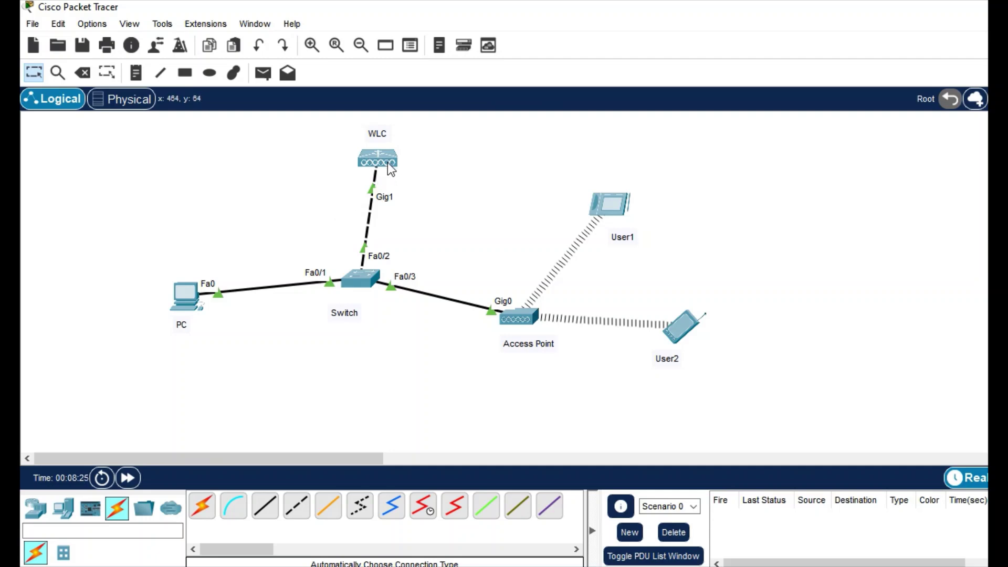
pyautogui.moveTo(389, 166)
pyautogui.moveTo(184, 307)
pyautogui.moveTo(516, 323)
pyautogui.click(181, 297)
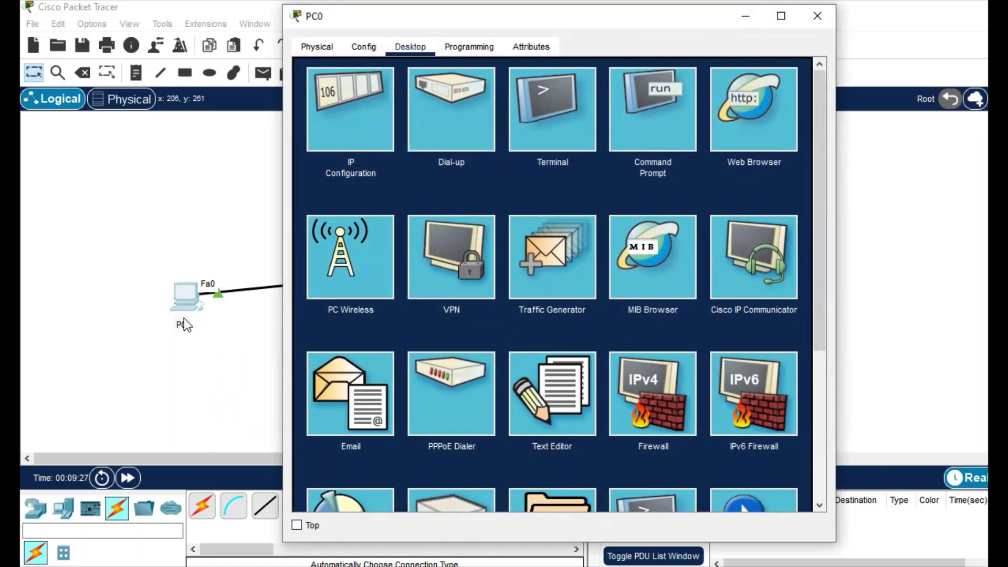
pyautogui.click(751, 130)
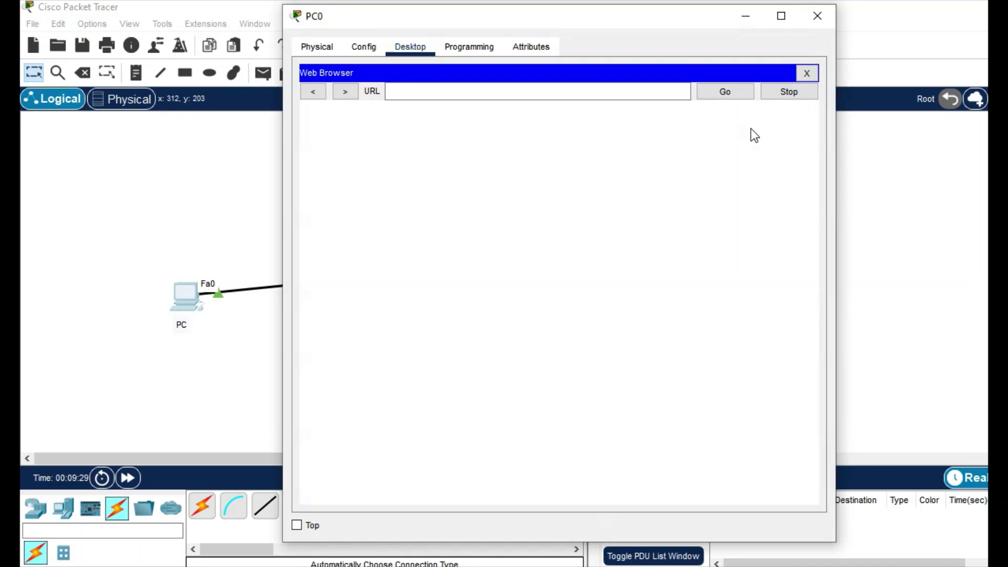
pyautogui.click(484, 92)
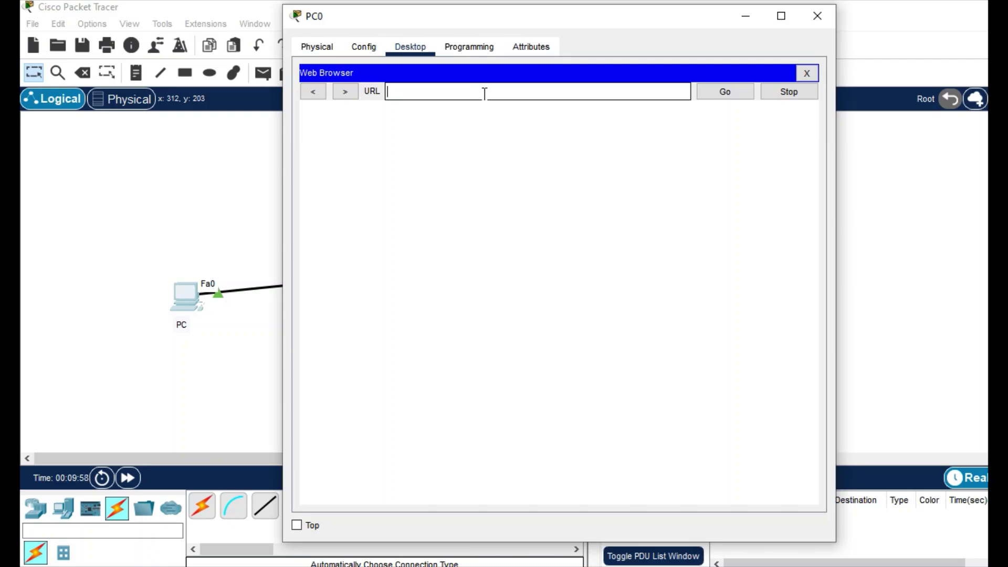
pyautogui.write('192.168.1.1')
pyautogui.press('Return')
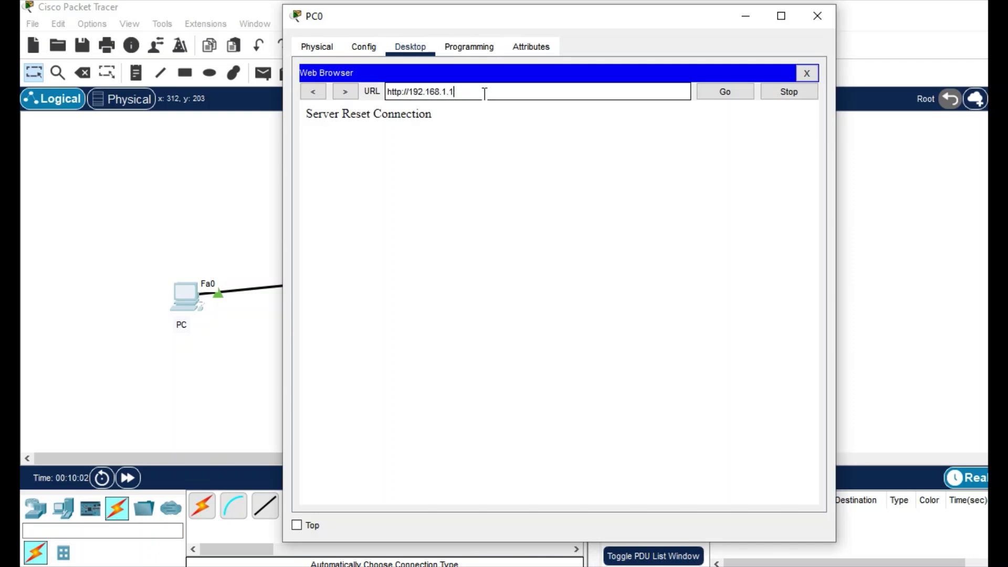
pyautogui.click(402, 91)
pyautogui.write('s')
pyautogui.press('Return')
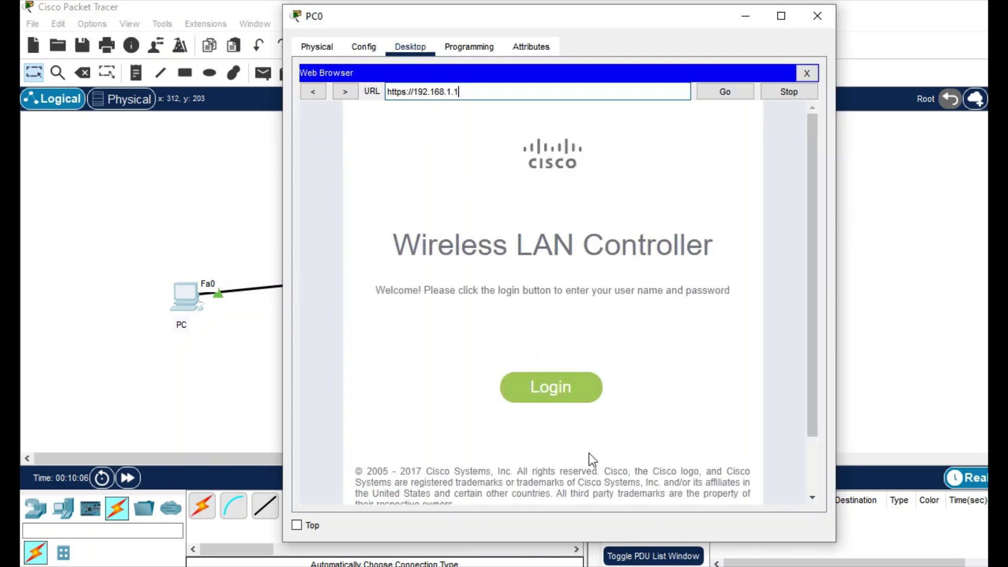
# Log in to the controller with the admin user name and password
pyautogui.click(555, 395)
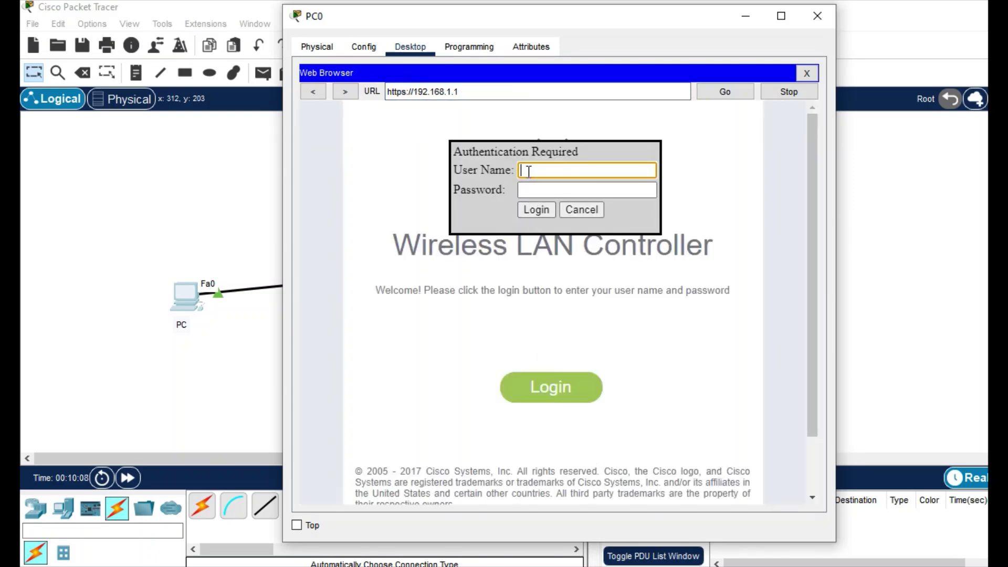
pyautogui.write('Admin')
pyautogui.press('Tab')
pyautogui.write('Cisco1')
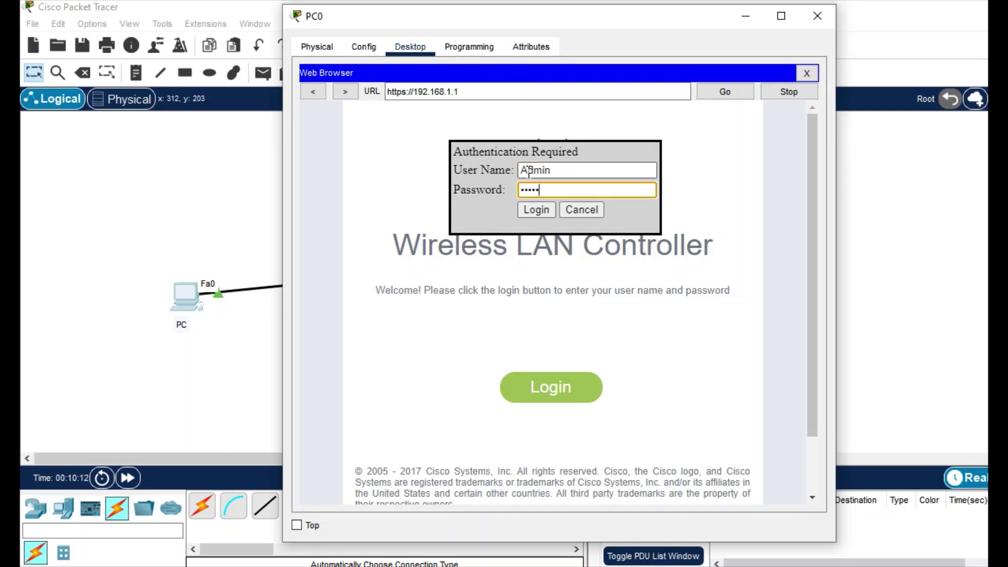
pyautogui.write('234')
pyautogui.press('Return')
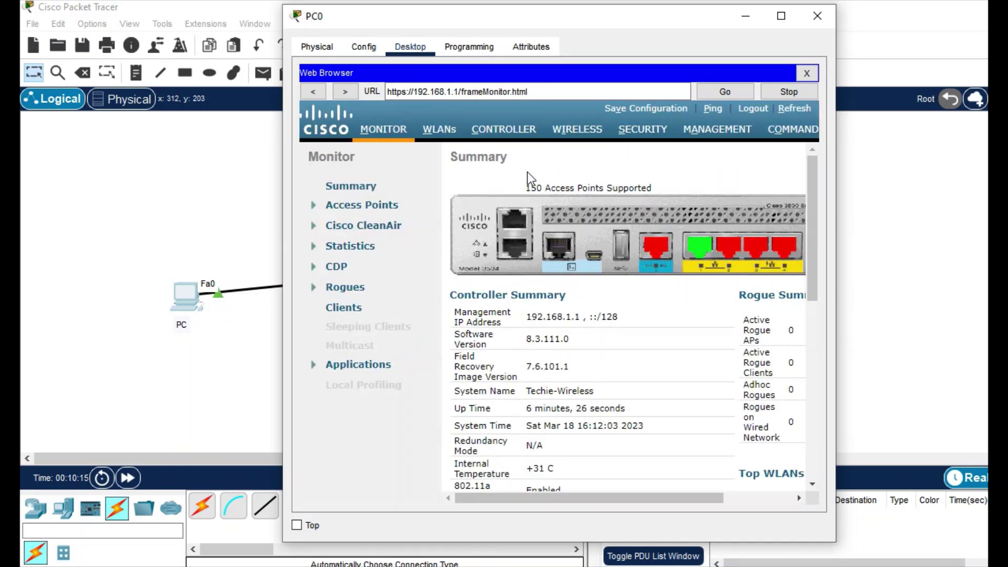
# Review the joined access points, then go to the controller's DHCP Scope list and start a new scope
pyautogui.click(781, 16)
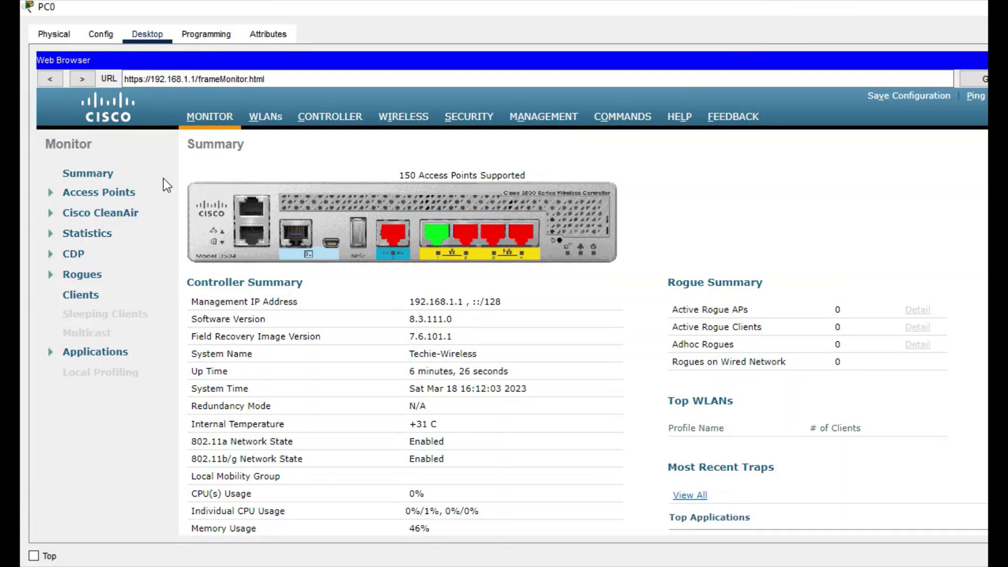
pyautogui.click(391, 117)
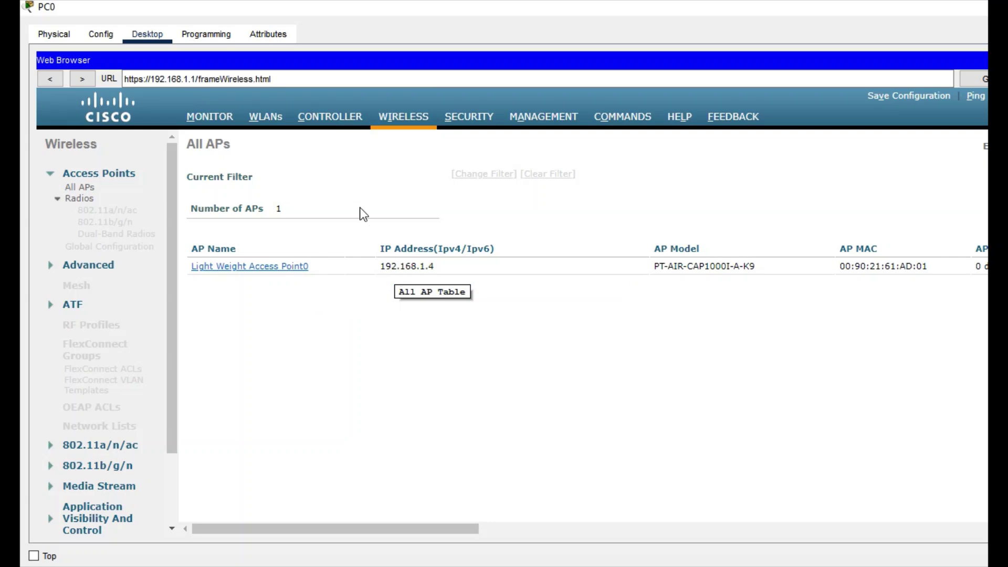
pyautogui.click(326, 125)
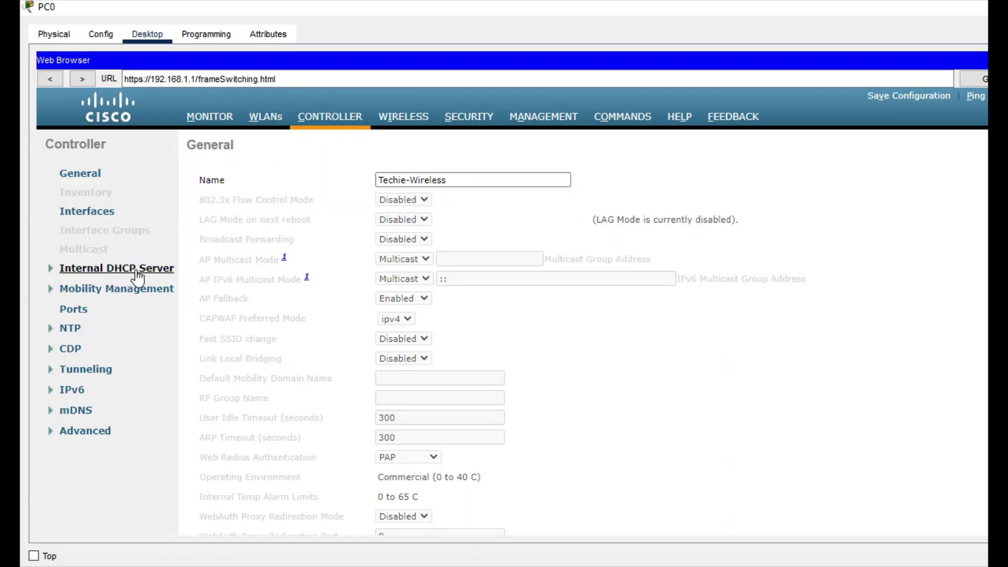
pyautogui.click(51, 268)
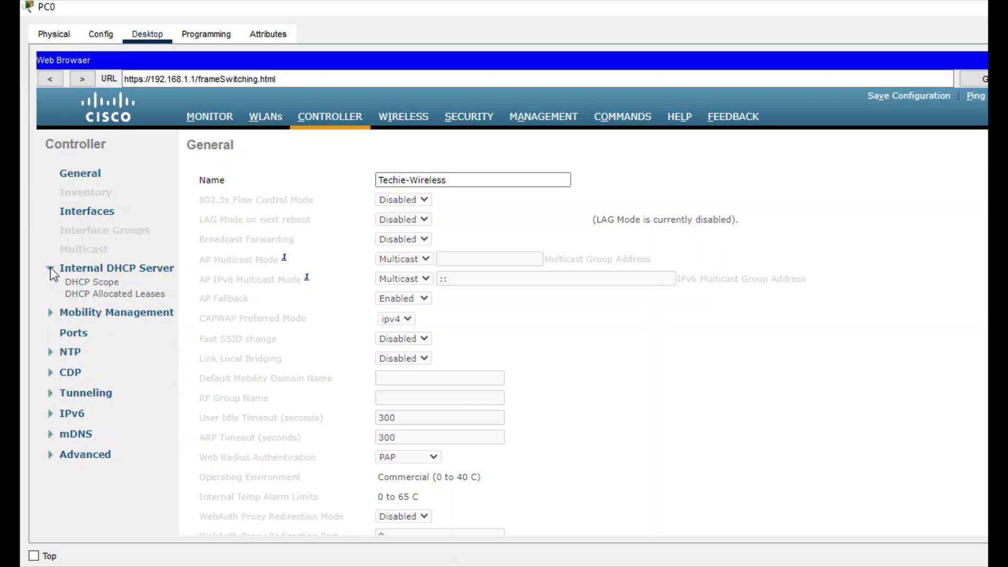
pyautogui.click(82, 286)
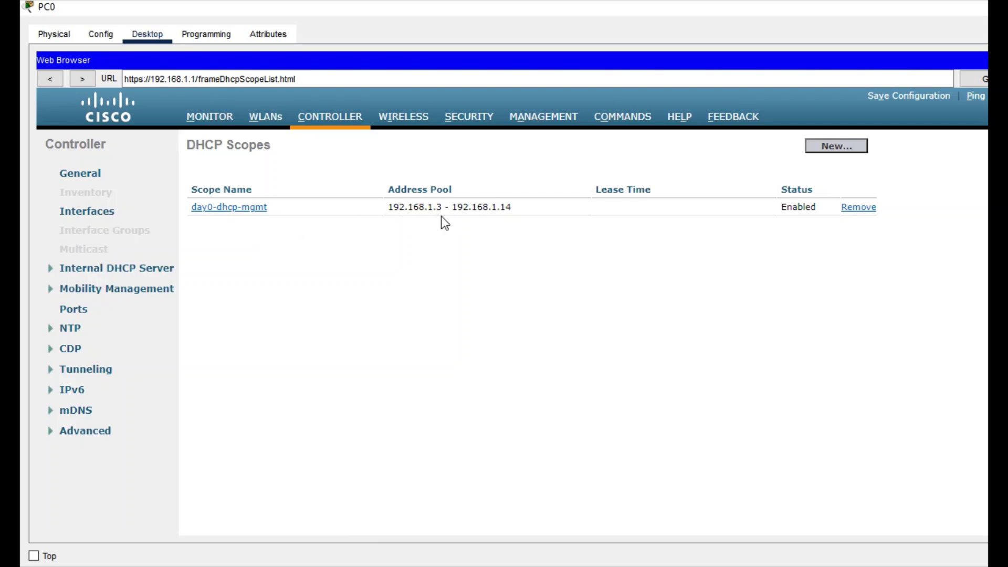
pyautogui.click(832, 147)
# Create a DHCP scope named 'TechieDHCP' and open it for editing
pyautogui.click(493, 178)
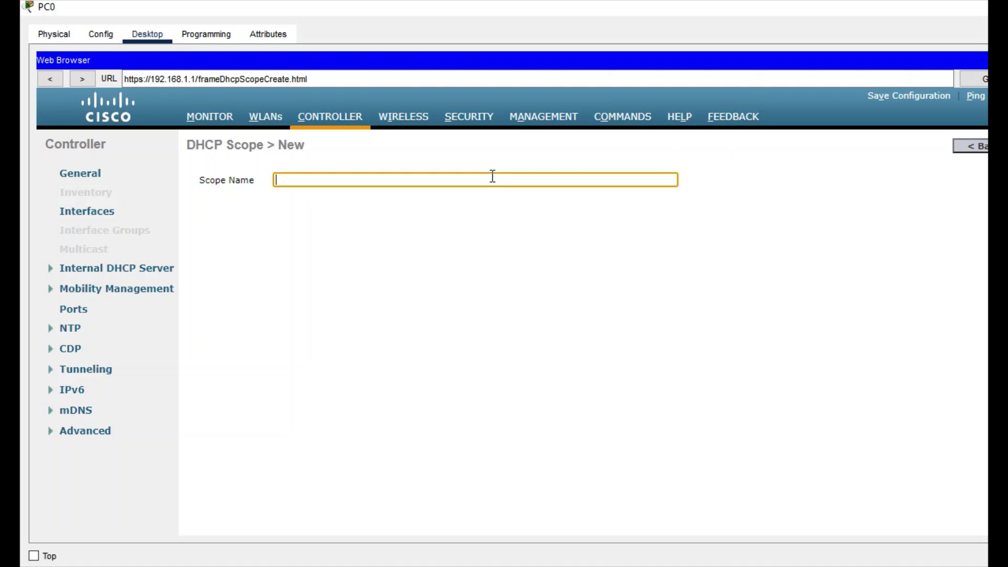
pyautogui.write('TechieDHCP')
pyautogui.moveTo(742, 7); pyautogui.dragTo(529, 57)
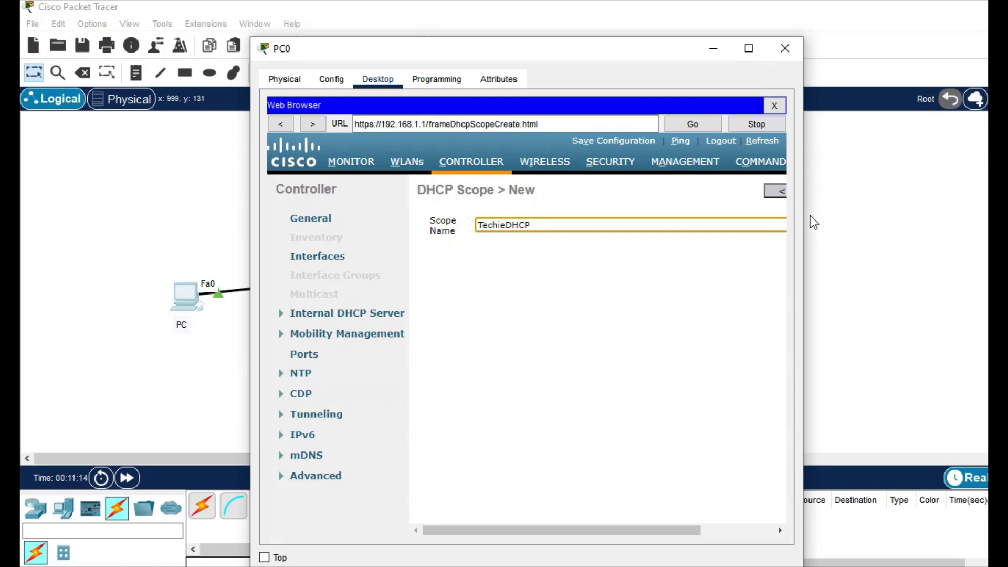
pyautogui.moveTo(804, 211); pyautogui.dragTo(988, 211)
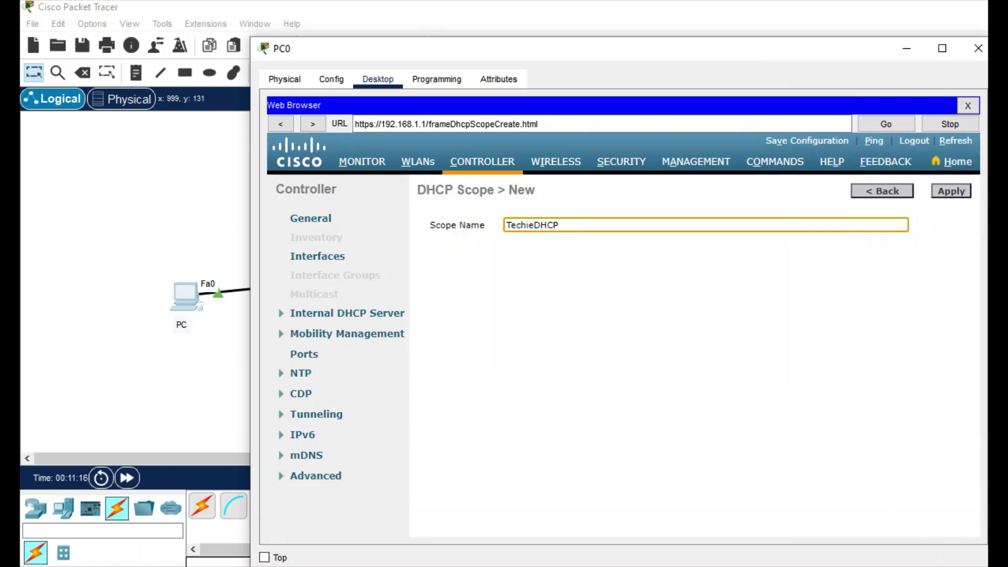
pyautogui.click(954, 193)
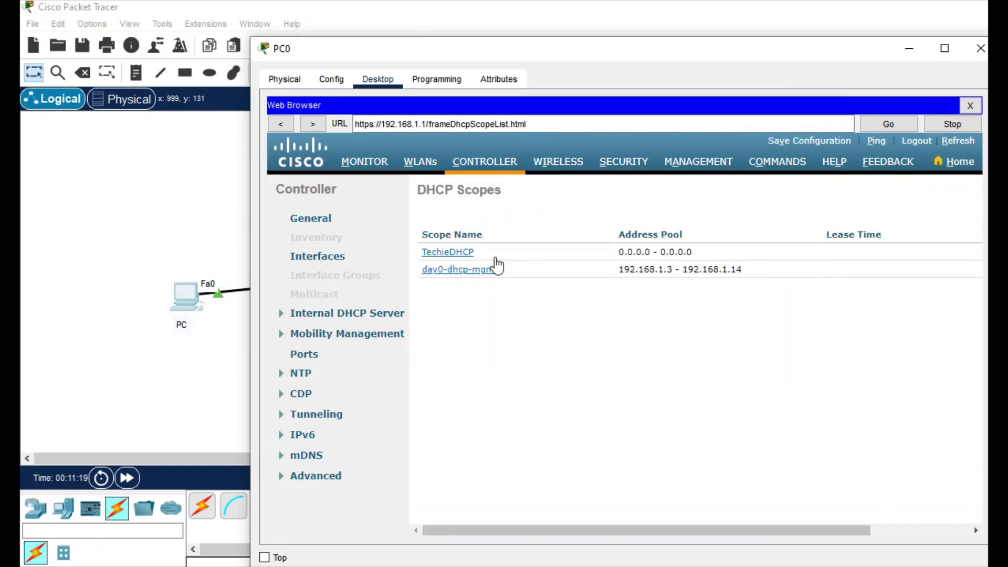
pyautogui.click(458, 254)
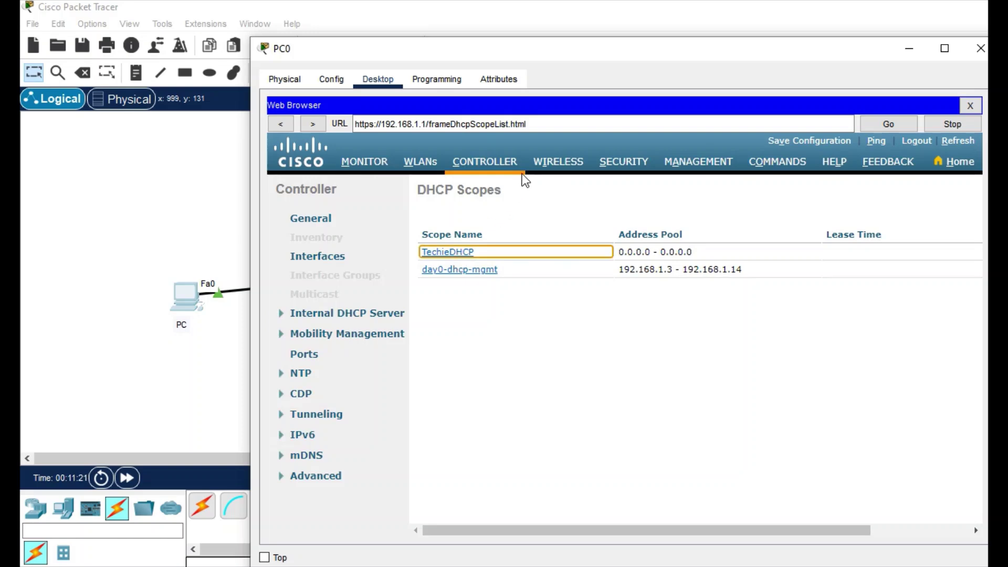
# Set the TechieDHCP address pool to 1.1.1.5 – 1.1.1.10
pyautogui.moveTo(577, 52); pyautogui.dragTo(386, 38)
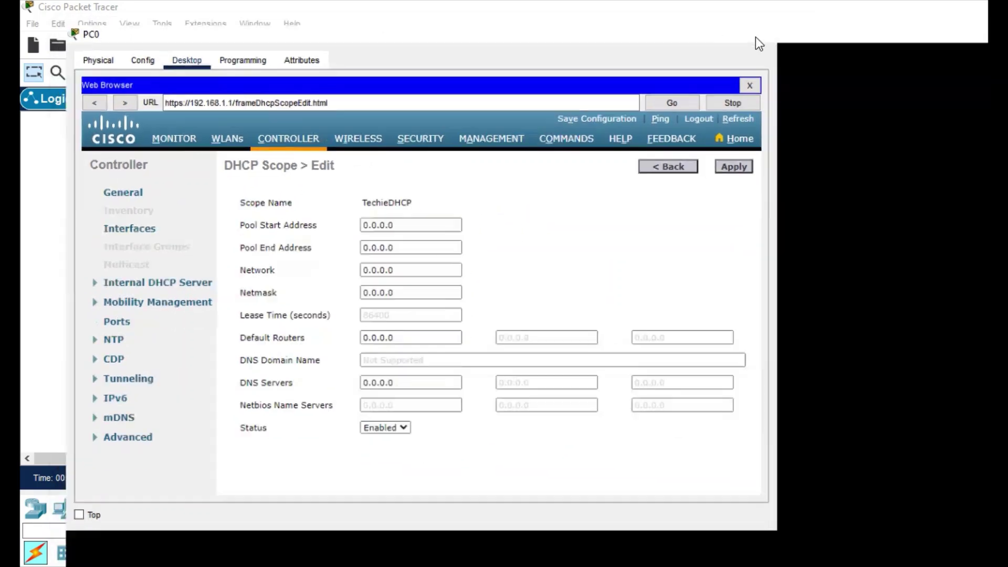
pyautogui.click(754, 35)
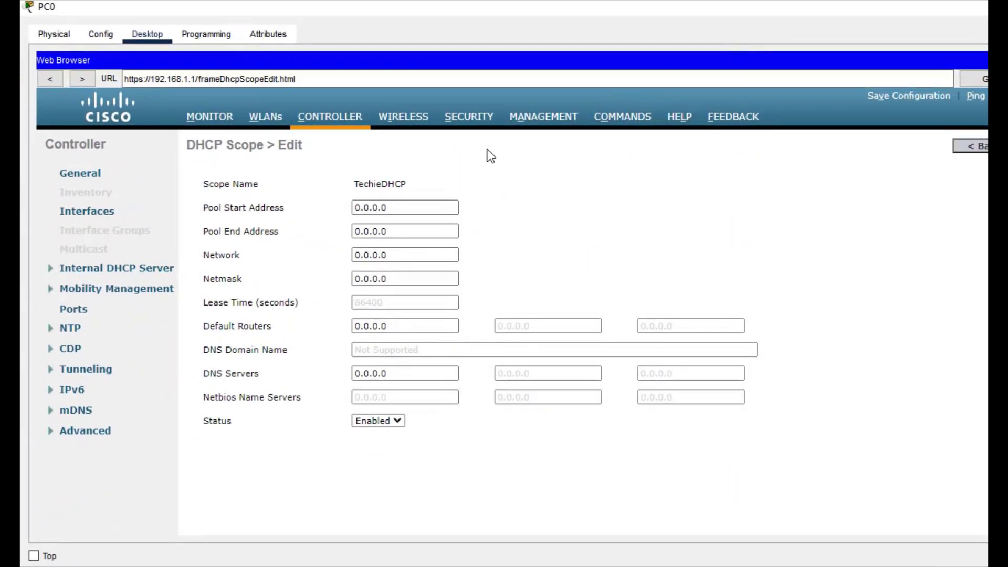
pyautogui.click(396, 206)
pyautogui.click(395, 206)
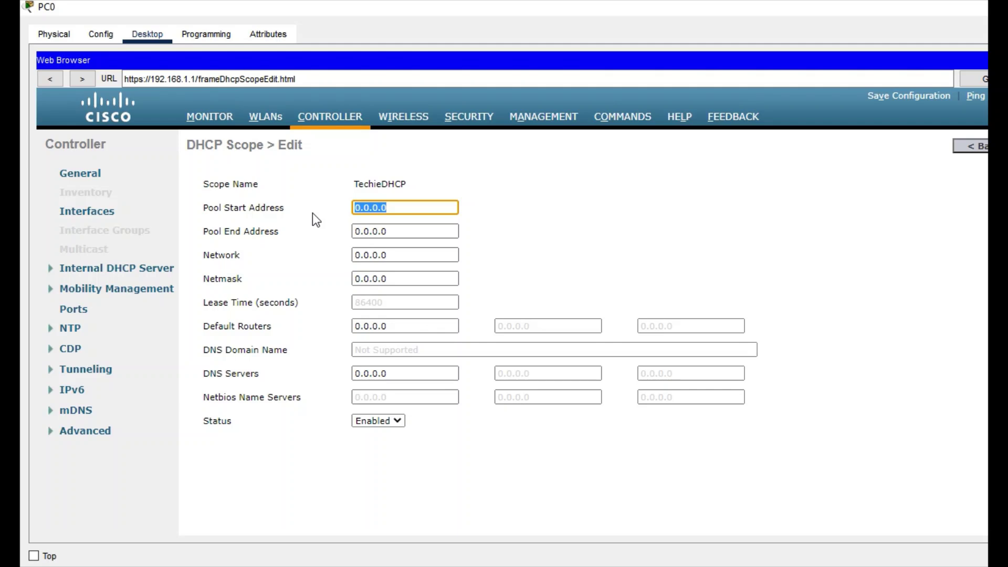
pyautogui.write('1.1.1.5')
pyautogui.press('Tab')
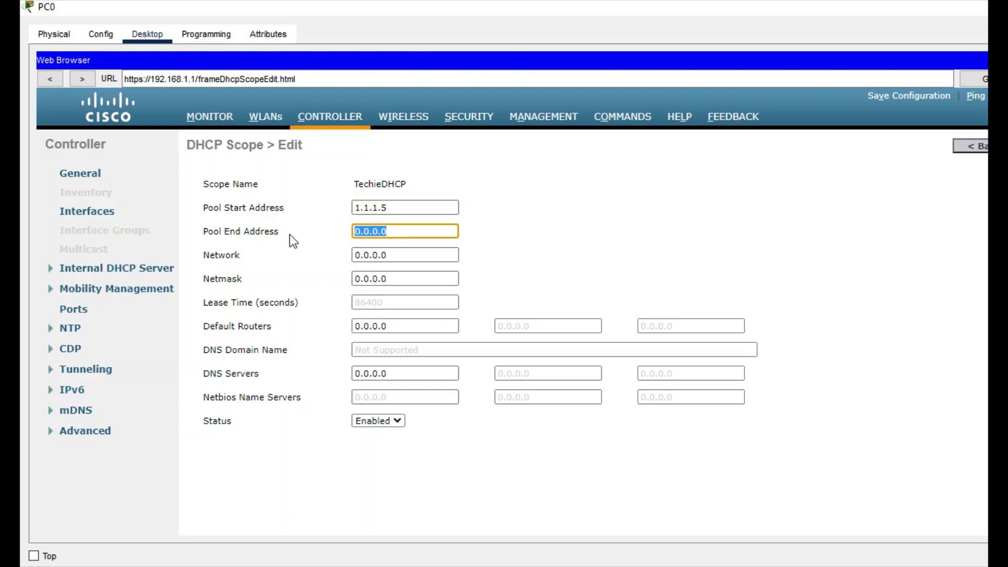
pyautogui.write('1.1.1.10')
# Enter network 1.1.1.0 and netmask 255.255.255.0 for the scope
pyautogui.press('Tab')
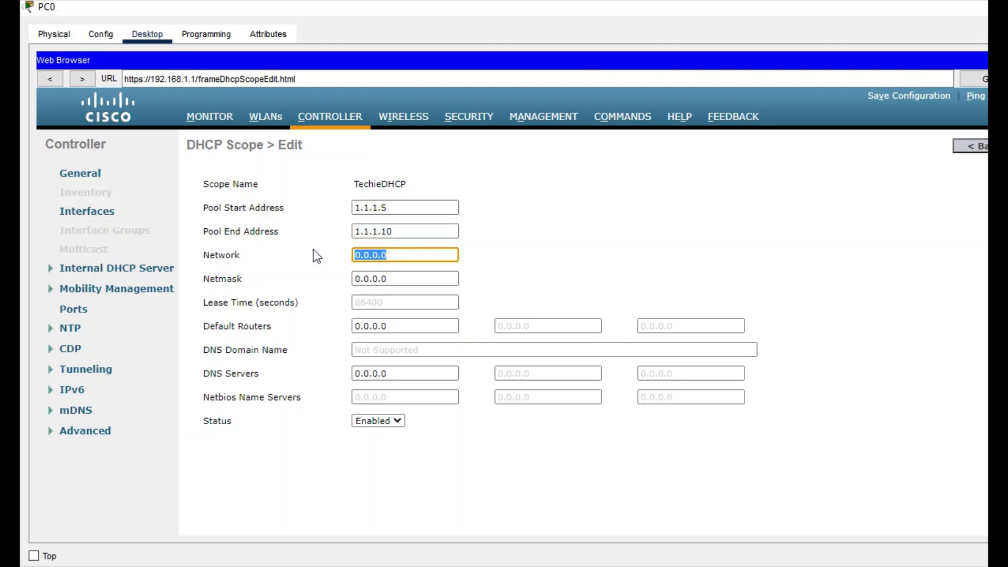
pyautogui.write('1.1.1.0')
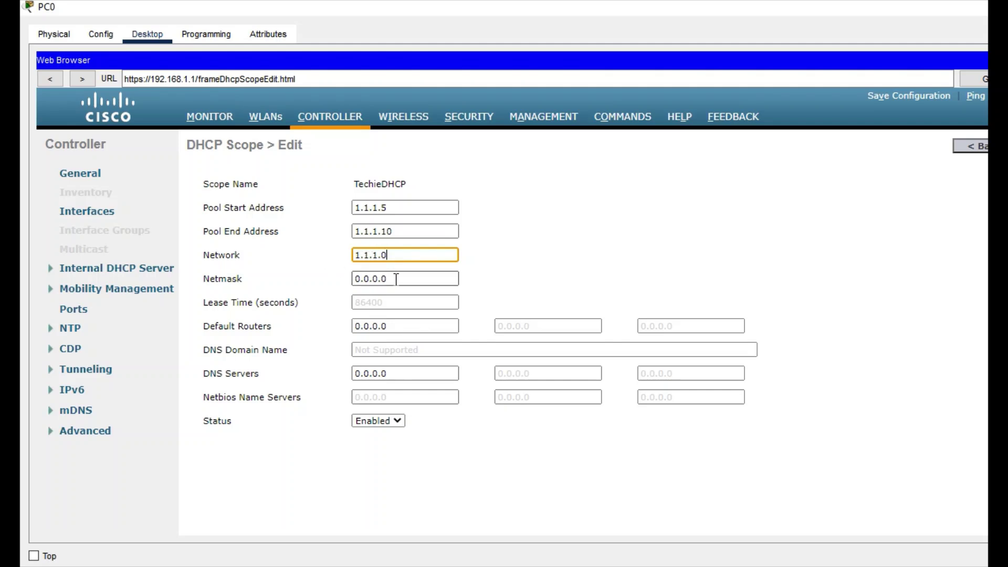
pyautogui.press('Tab')
pyautogui.press('BackSpace')
pyautogui.write('25')
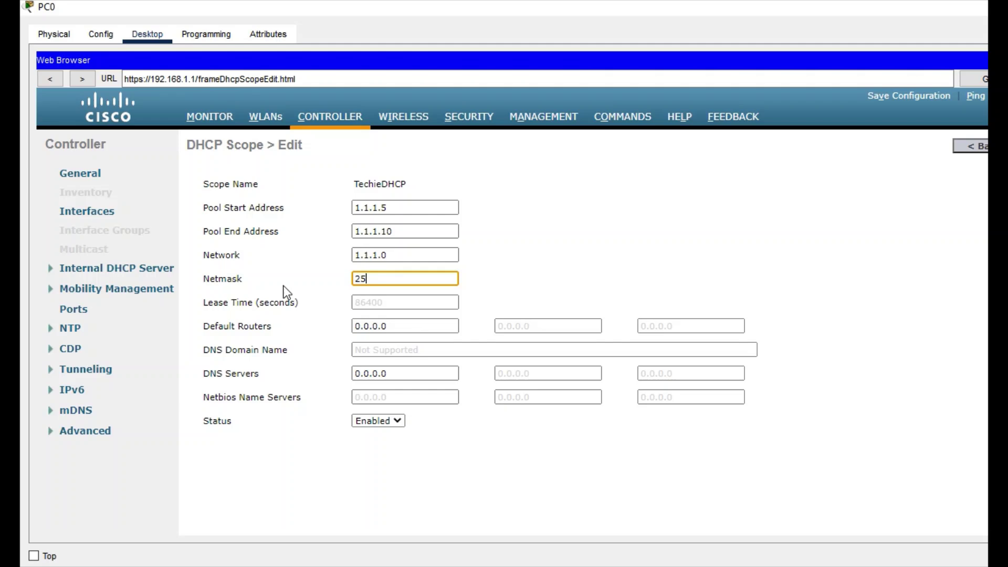
pyautogui.write('5.255.255.0')
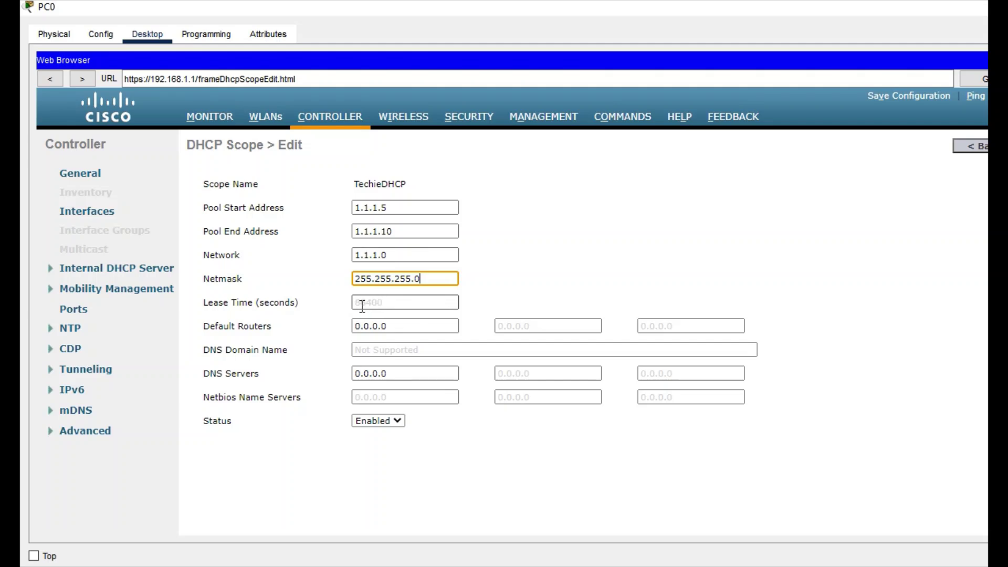
pyautogui.click(381, 303)
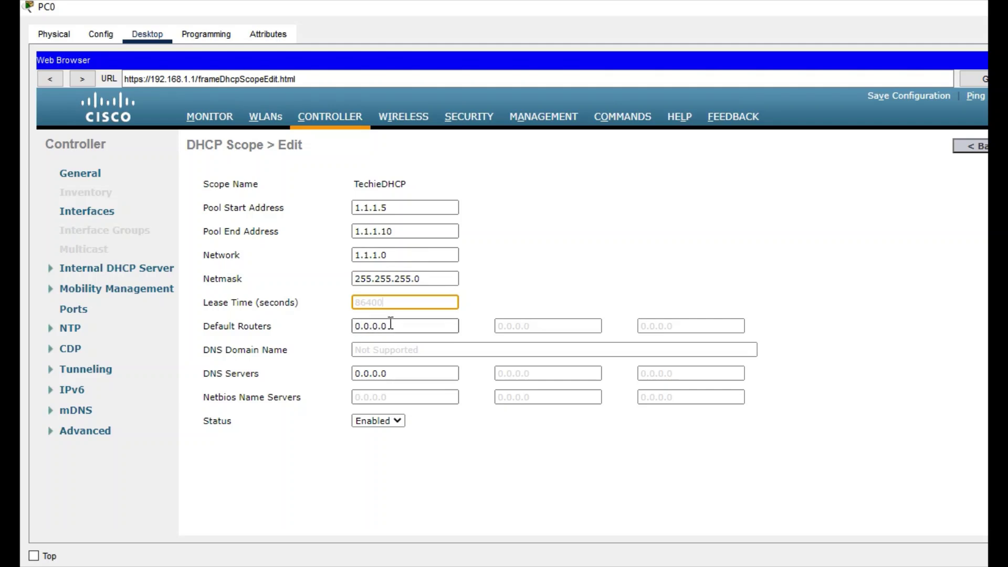
pyautogui.moveTo(390, 324); pyautogui.dragTo(286, 328)
# Set the scope's default router to 1.1.1.1
pyautogui.press('BackSpace')
pyautogui.write('1')
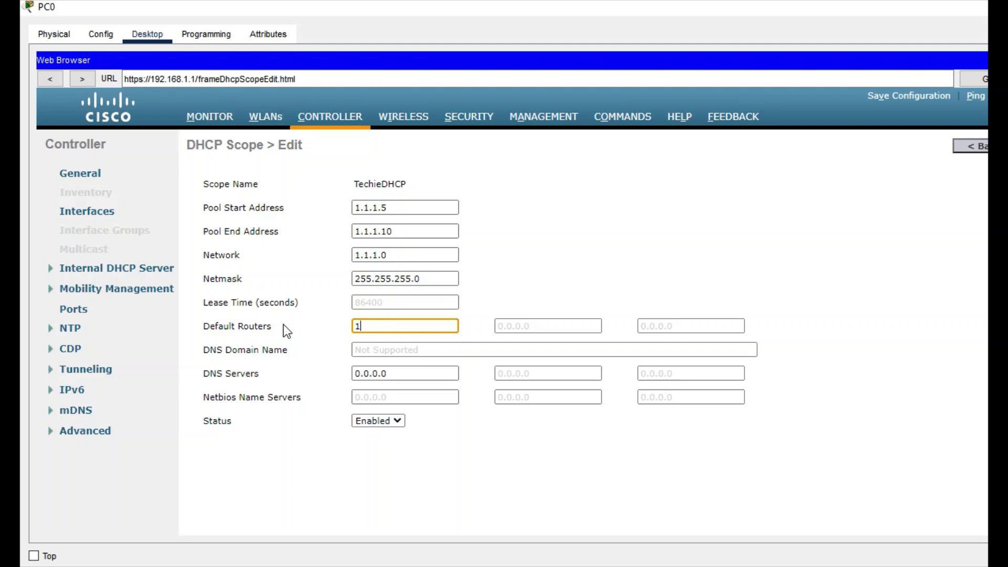
pyautogui.write('.1.1.')
pyautogui.write('1')
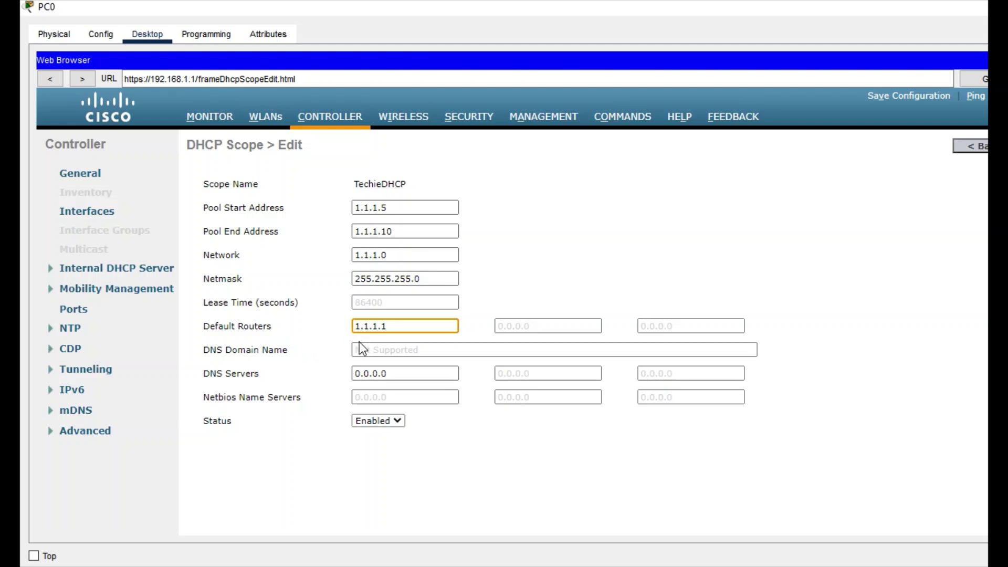
pyautogui.moveTo(397, 326); pyautogui.dragTo(355, 324)
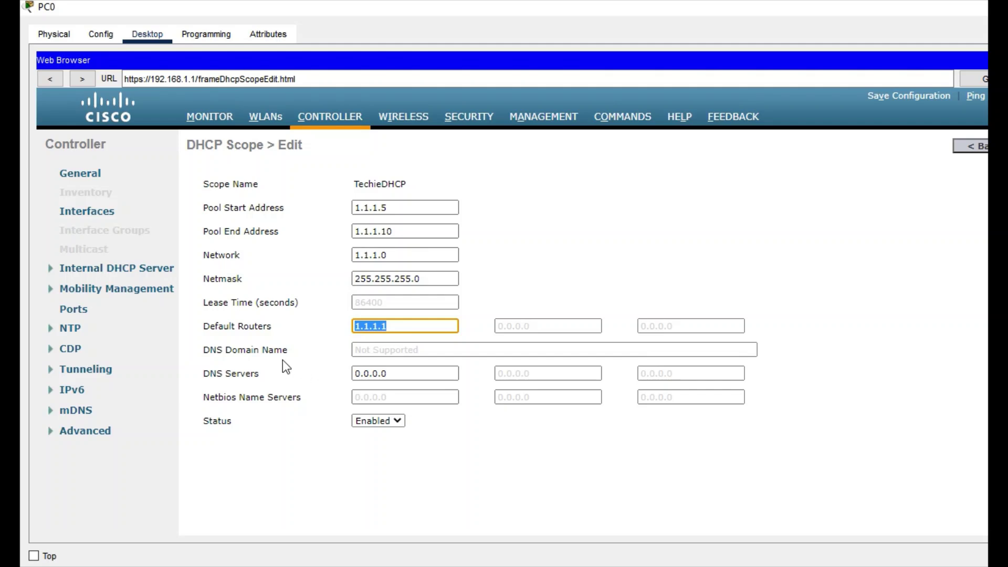
pyautogui.click(383, 350)
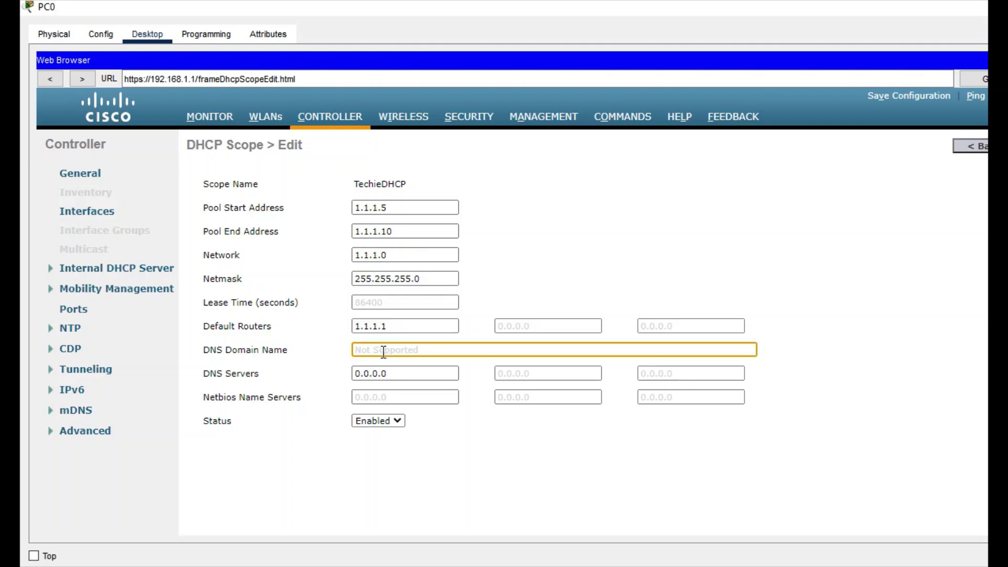
# Set the first DNS server to 8.8.8.8 and apply the TechieDHCP scope
pyautogui.click(410, 373)
pyautogui.moveTo(408, 373); pyautogui.dragTo(304, 372)
pyautogui.press('BackSpace')
pyautogui.write('8.8.8.8')
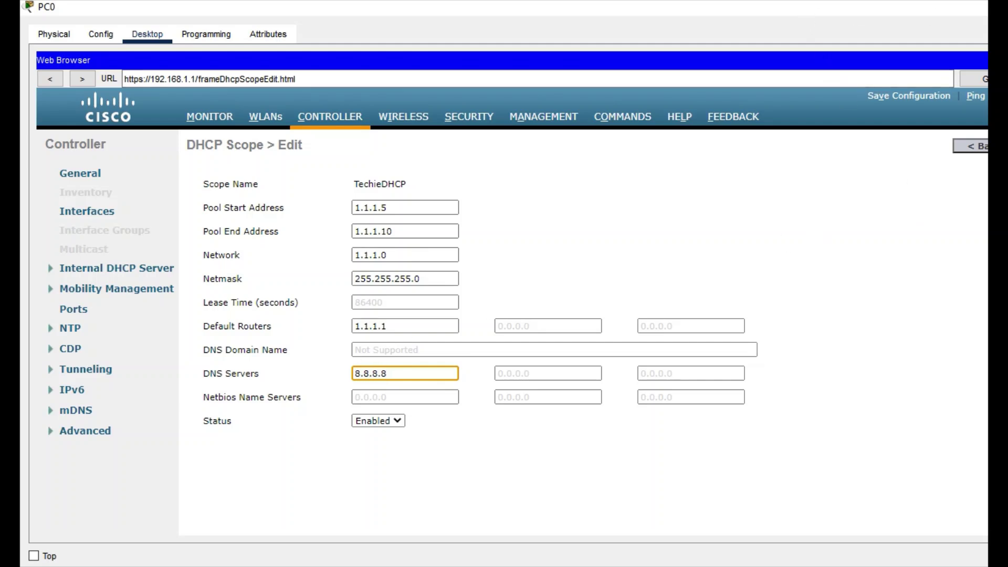
pyautogui.click(986, 8)
pyautogui.click(764, 182)
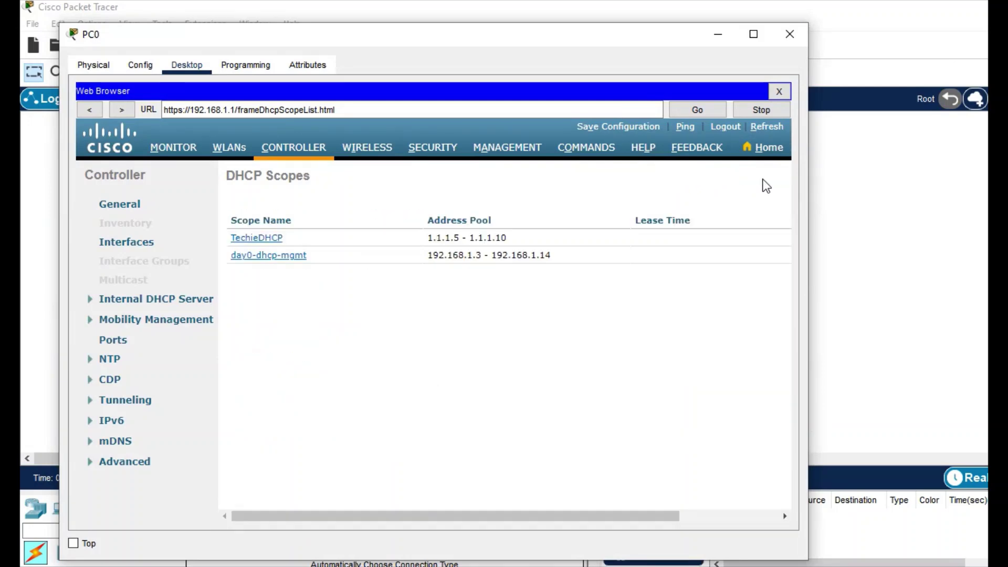
# Remove the day0-dhcp-mgmt scope and confirm the deletion
pyautogui.click(753, 34)
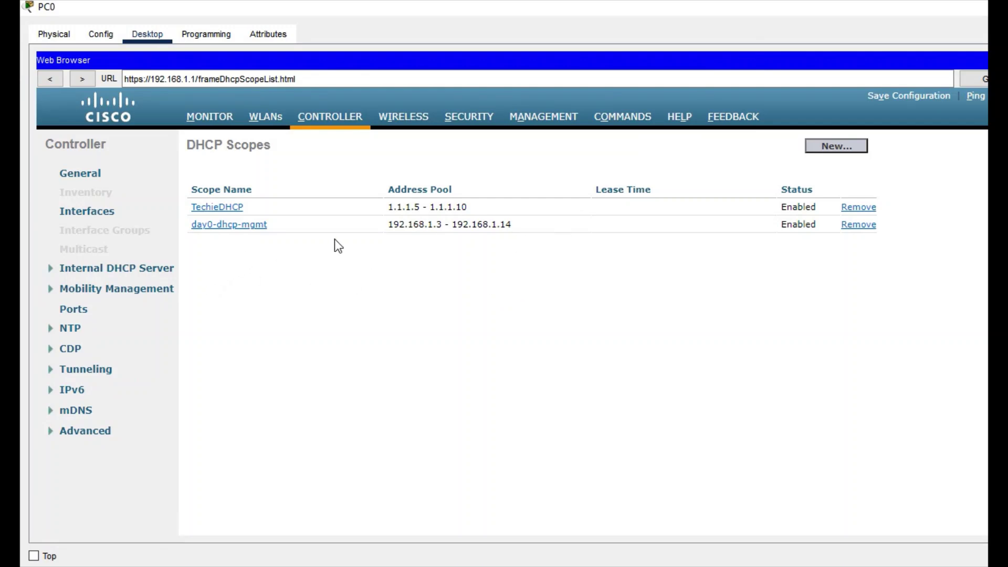
pyautogui.click(858, 225)
pyautogui.click(600, 312)
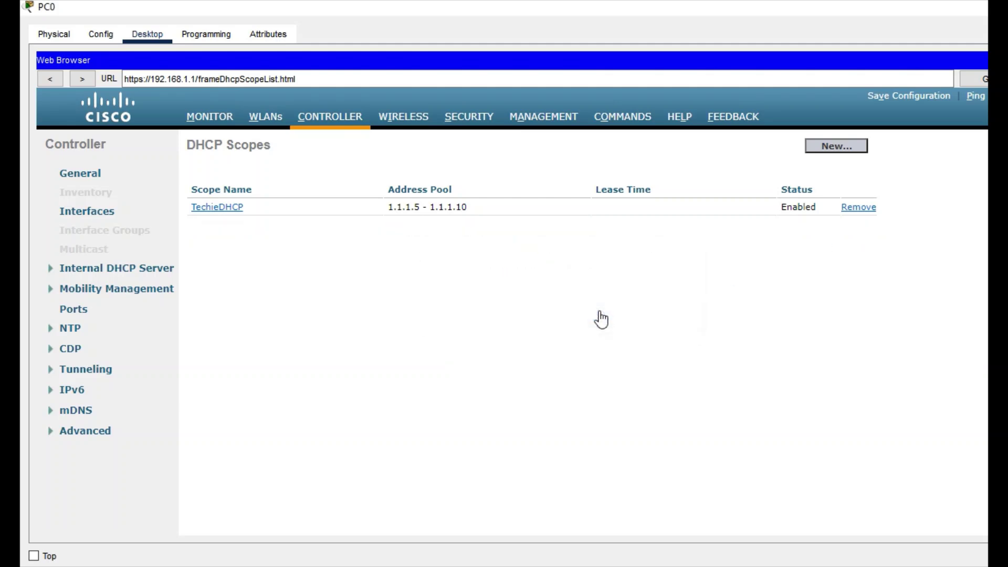
# Open the management interface and change its IP address from 192.168.1.1 to 1.1.1.1
pyautogui.click(88, 212)
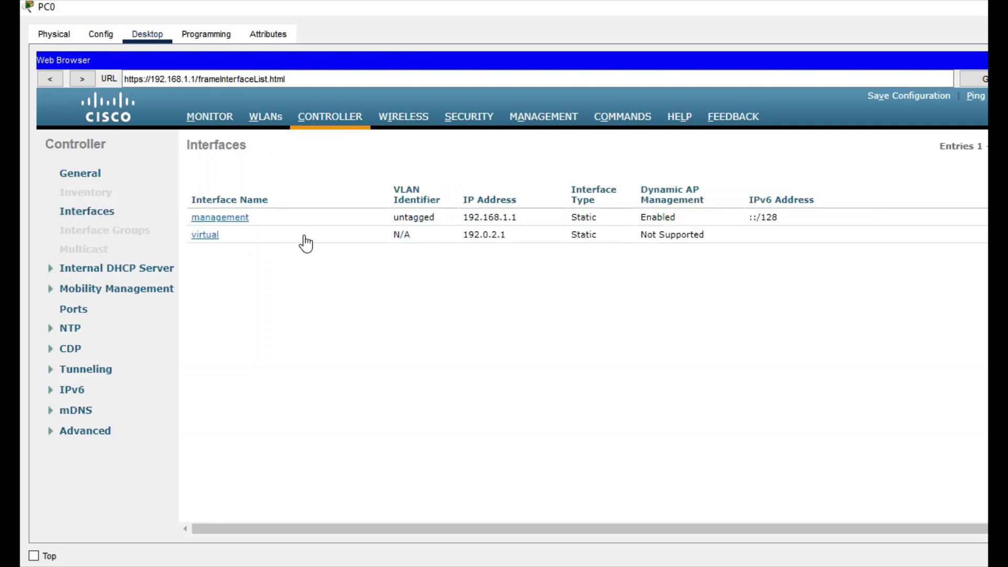
pyautogui.click(235, 222)
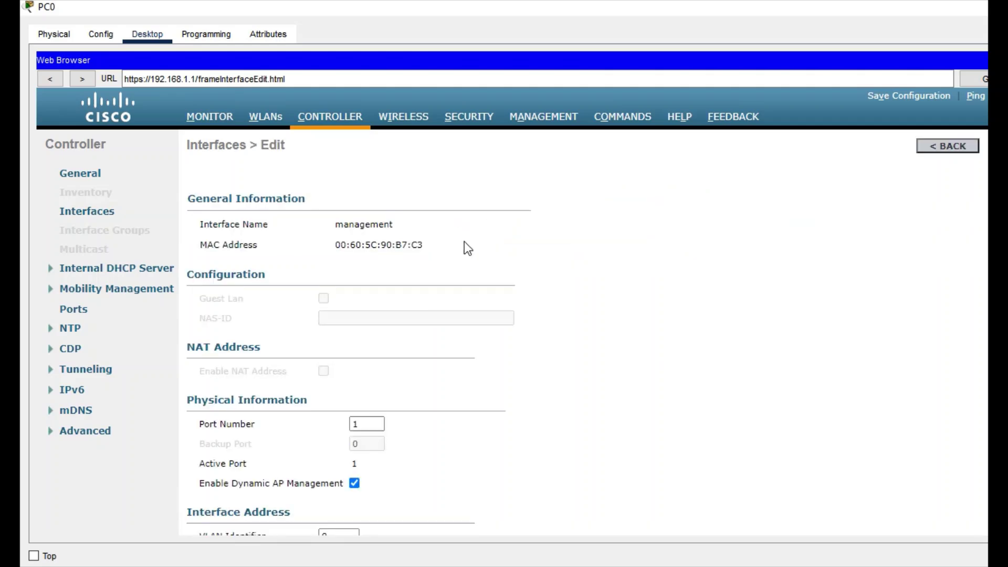
pyautogui.scroll(-3, 401, 314)
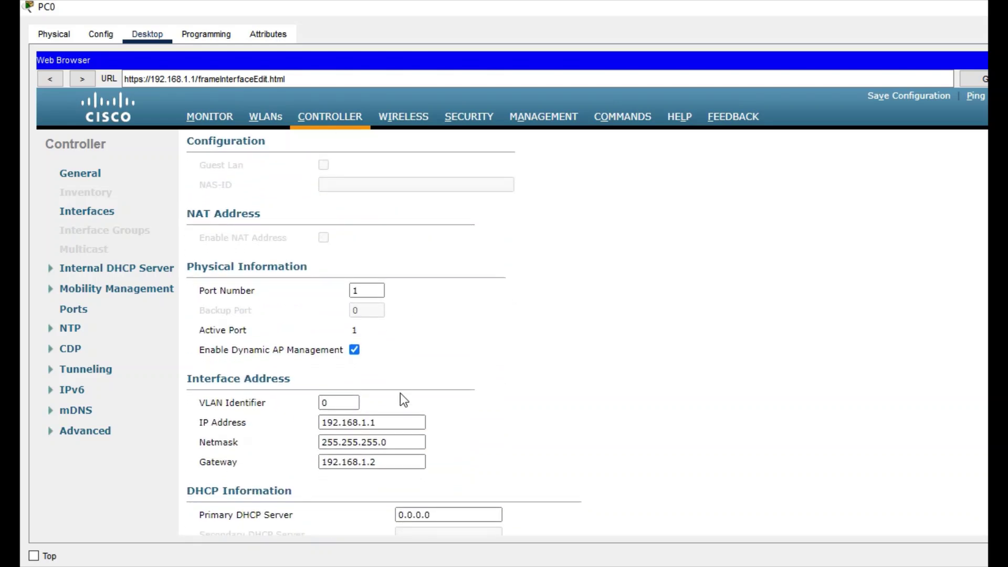
pyautogui.moveTo(389, 422); pyautogui.dragTo(258, 412)
pyautogui.press('BackSpace')
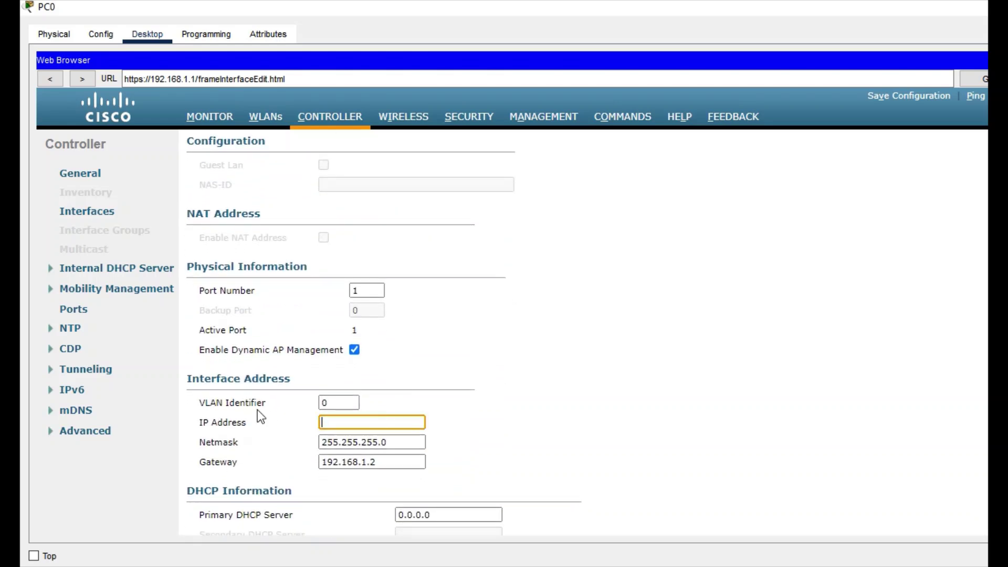
pyautogui.write('1.1.1.1')
# Change the management interface gateway from 192.168.1.2 to 1.1.1.1
pyautogui.scroll(-3, 388, 420)
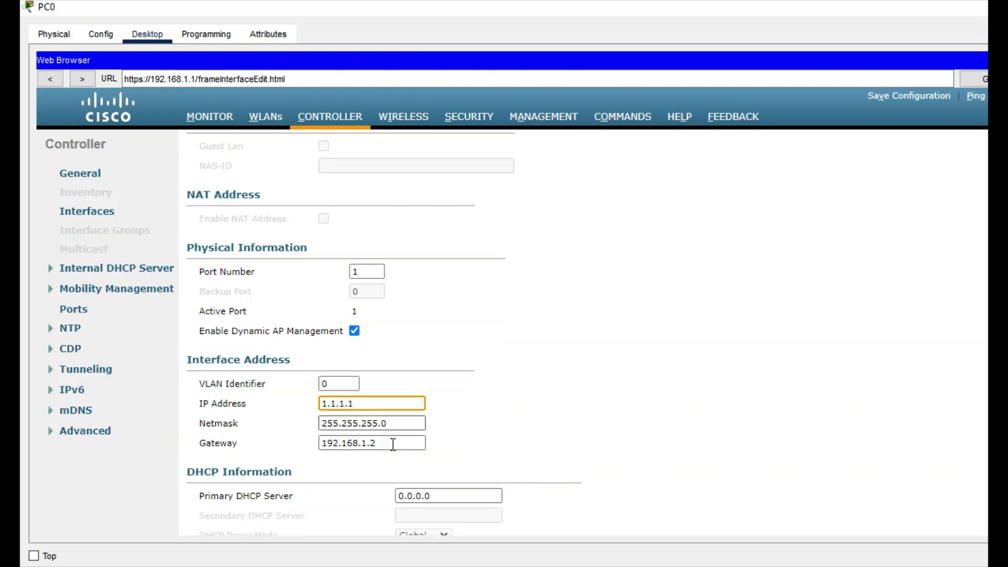
pyautogui.moveTo(386, 394); pyautogui.dragTo(252, 390)
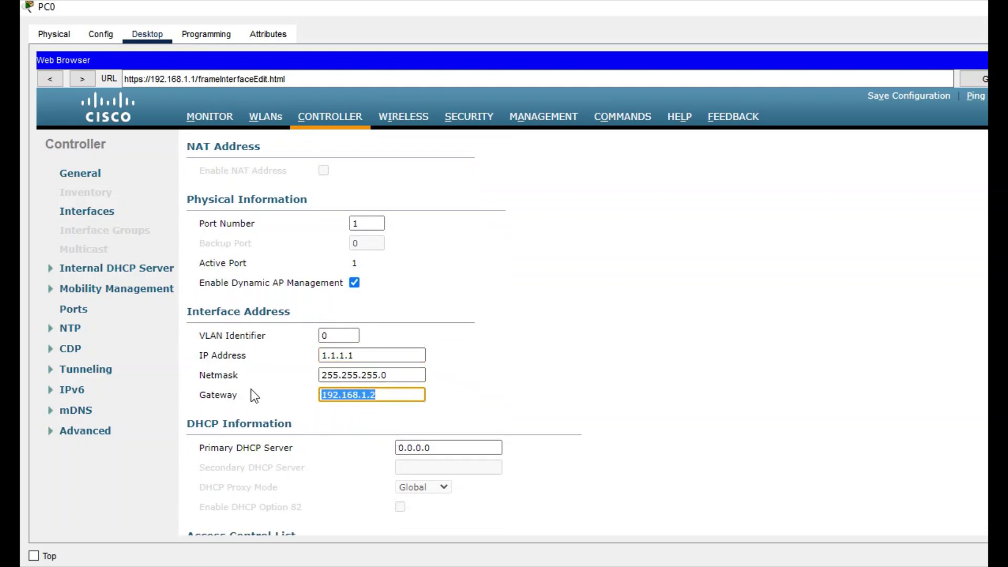
pyautogui.press('BackSpace')
pyautogui.write('1.1.1.1')
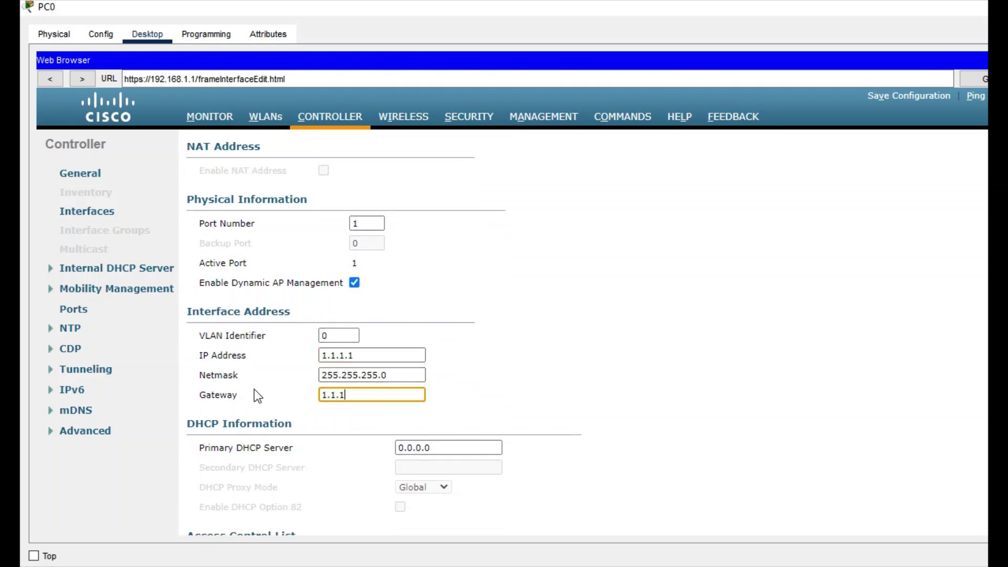
pyautogui.click(473, 394)
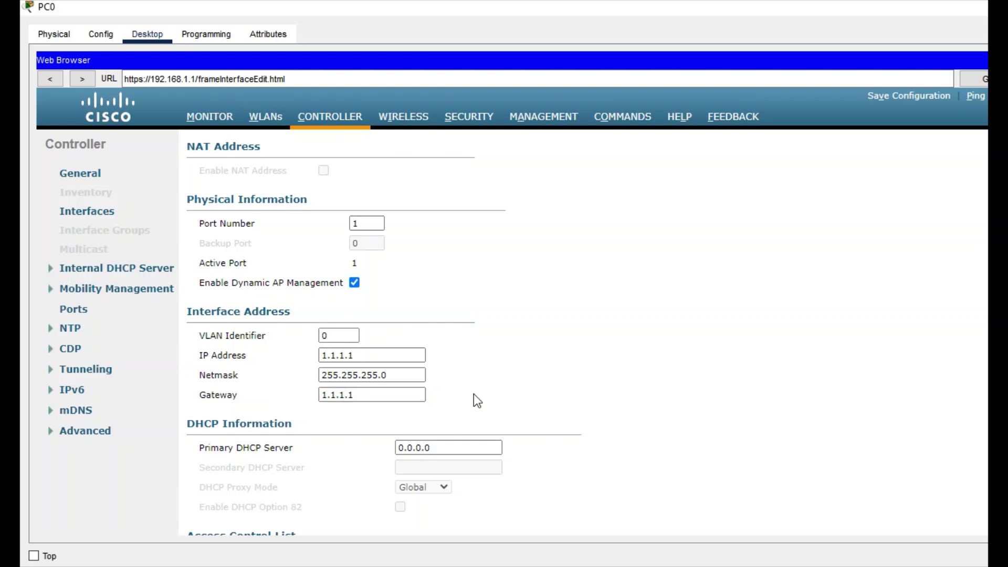
pyautogui.scroll(-3, 473, 393)
pyautogui.scroll(-5, 474, 393)
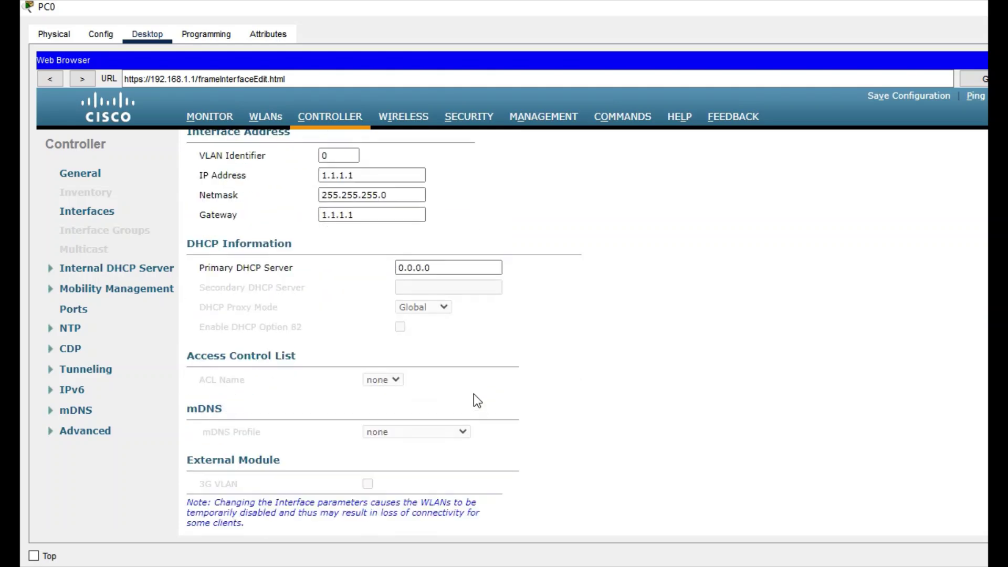
pyautogui.scroll(15, 474, 394)
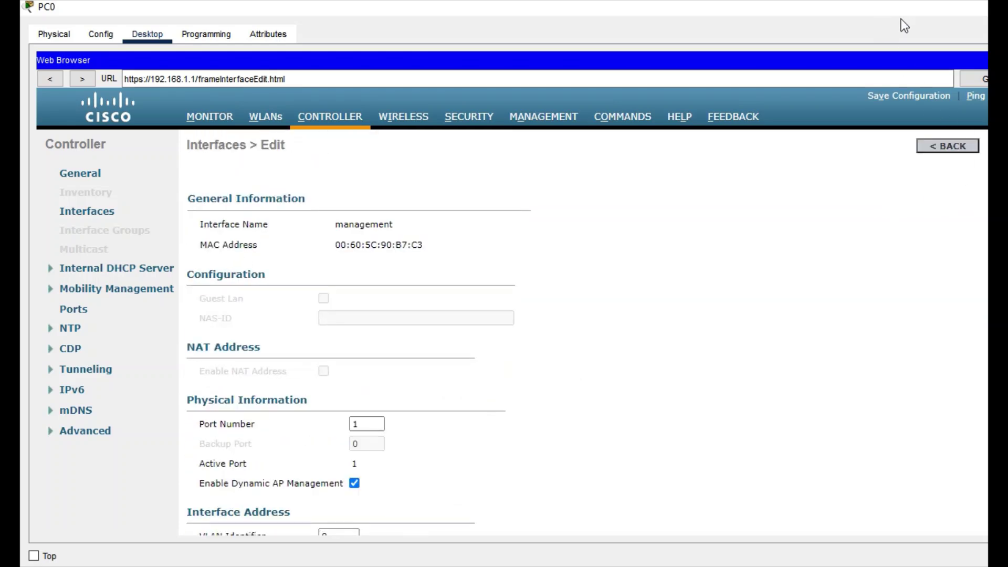
# Apply the management interface changes, accepting both warnings that WLANs will be temporarily disabled
pyautogui.doubleClick(504, 7)
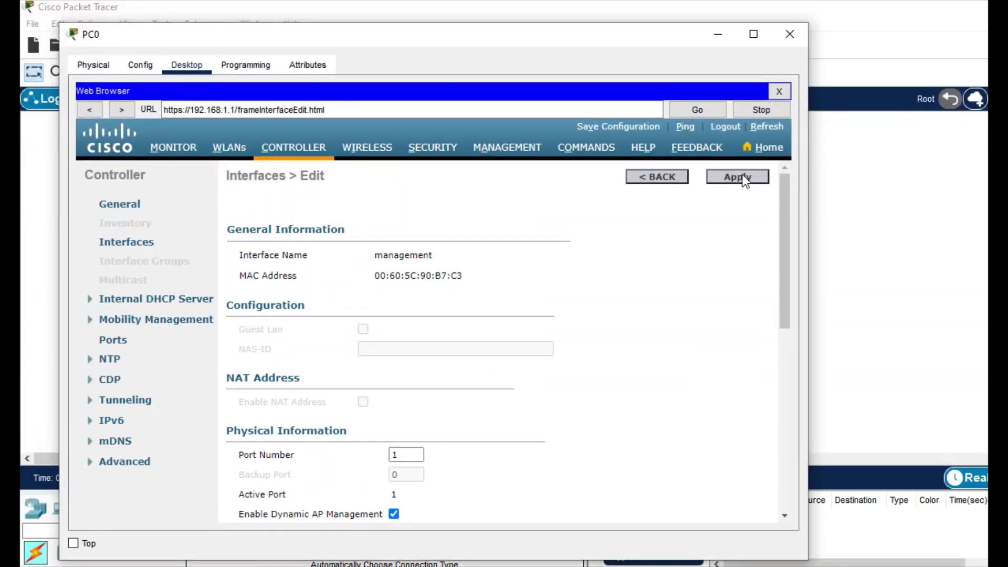
pyautogui.click(741, 177)
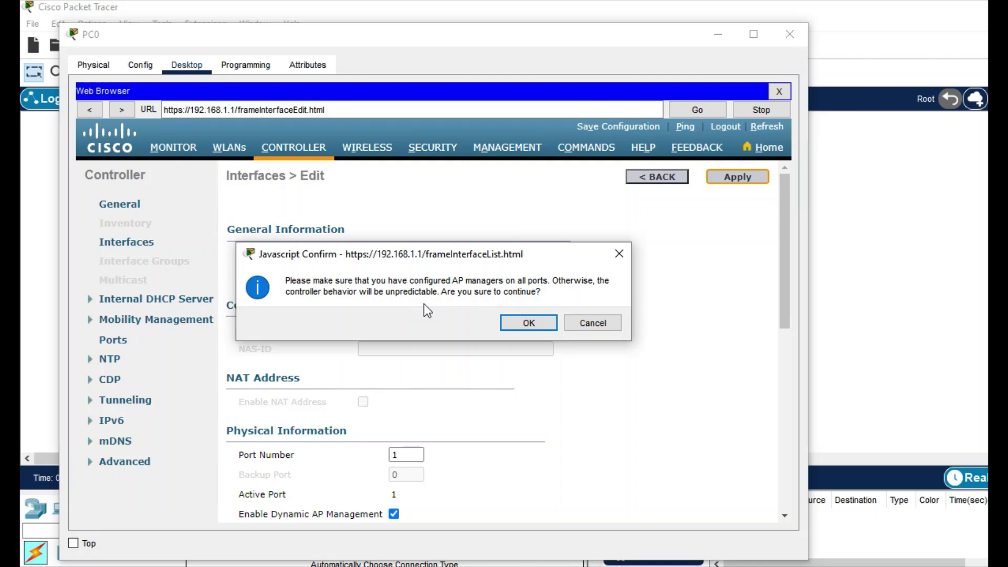
pyautogui.click(522, 329)
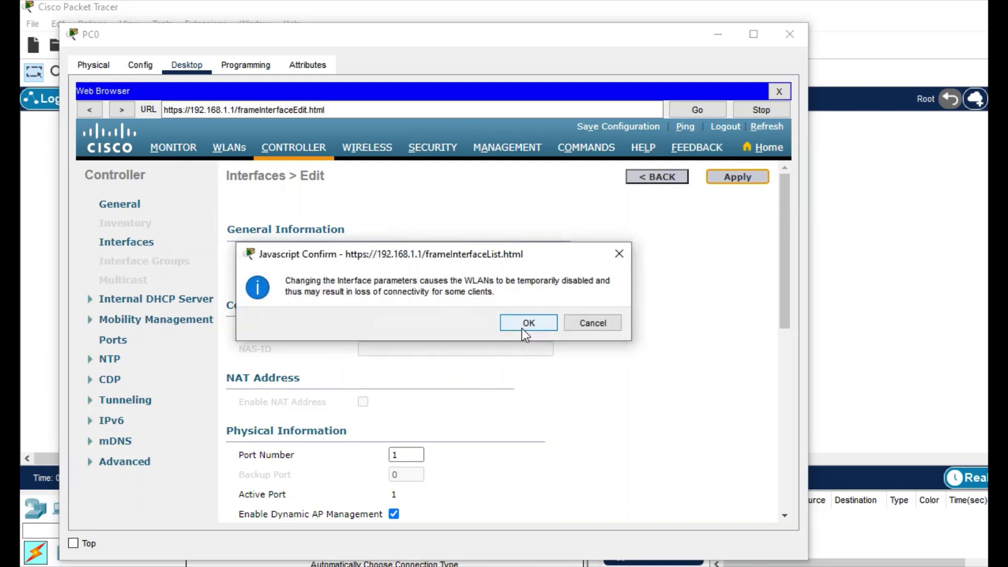
pyautogui.click(521, 328)
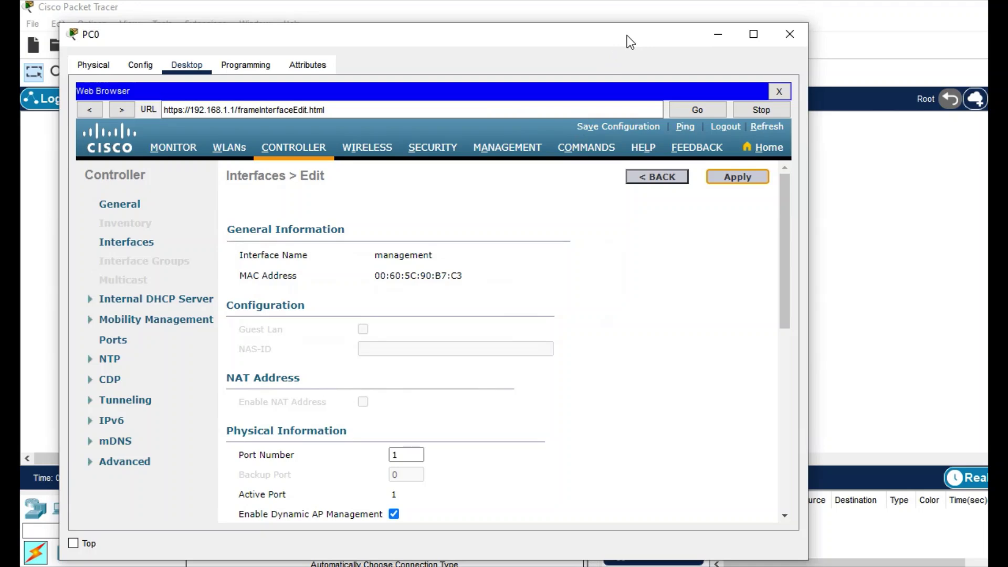
# Switch PC0 from Static back to DHCP so it obtains 1.1.1.5 with gateway 1.1.1.1
pyautogui.click(714, 36)
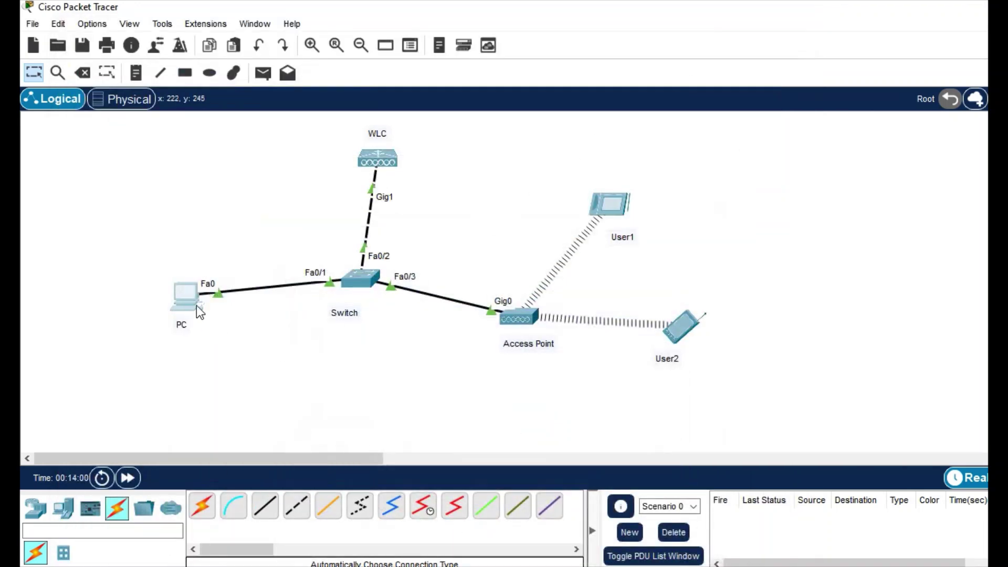
pyautogui.moveTo(199, 311)
pyautogui.click(196, 303)
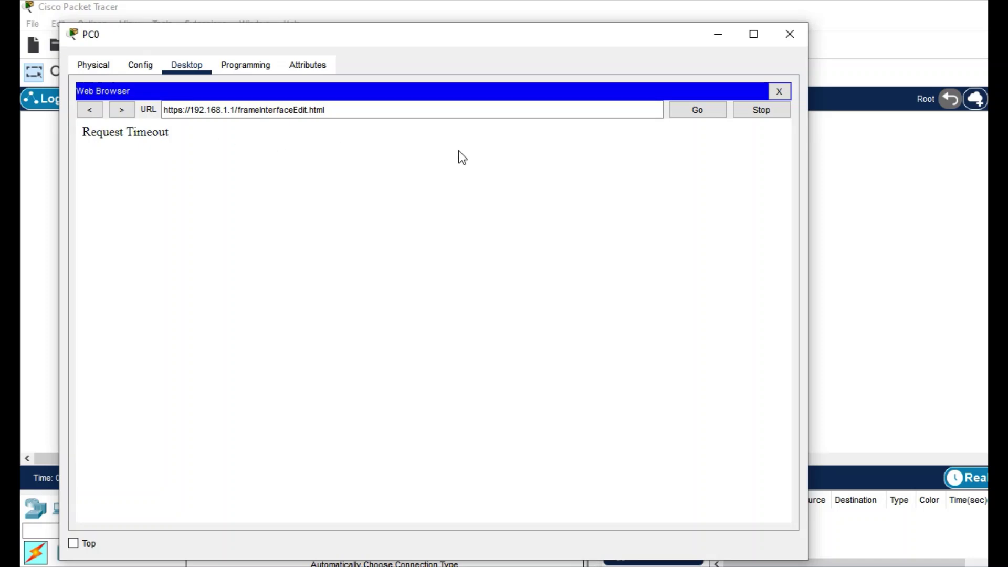
pyautogui.click(779, 91)
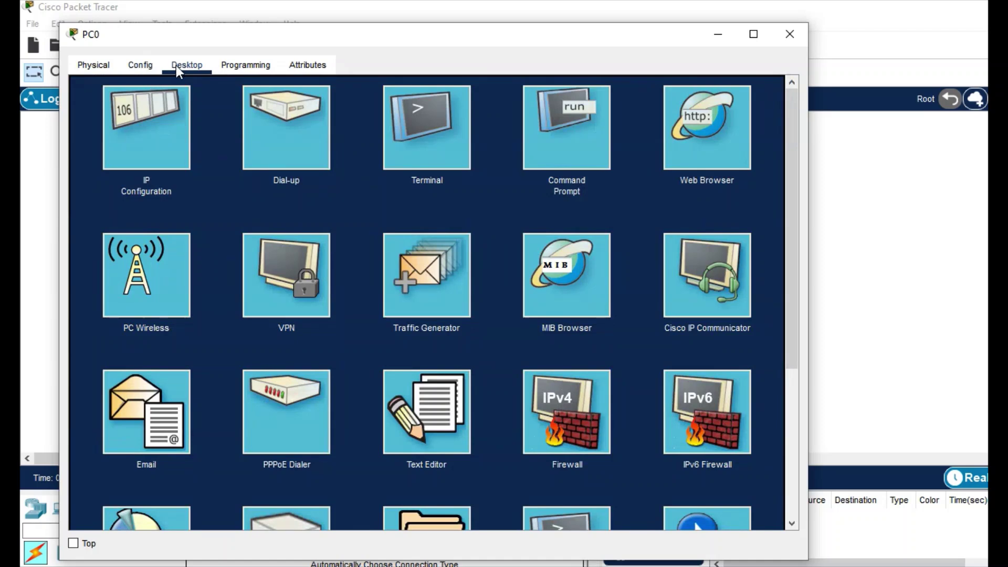
pyautogui.click(159, 132)
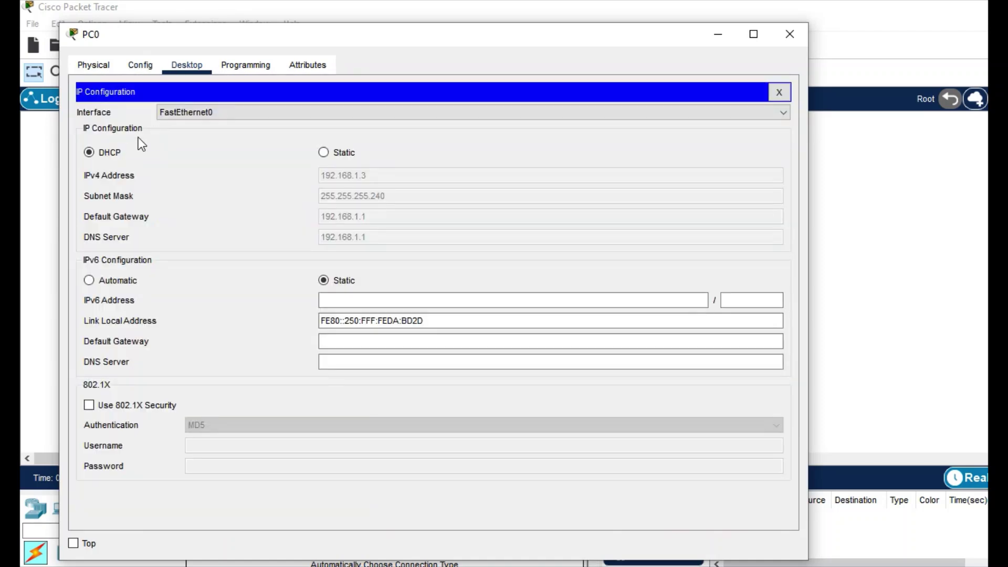
pyautogui.click(330, 155)
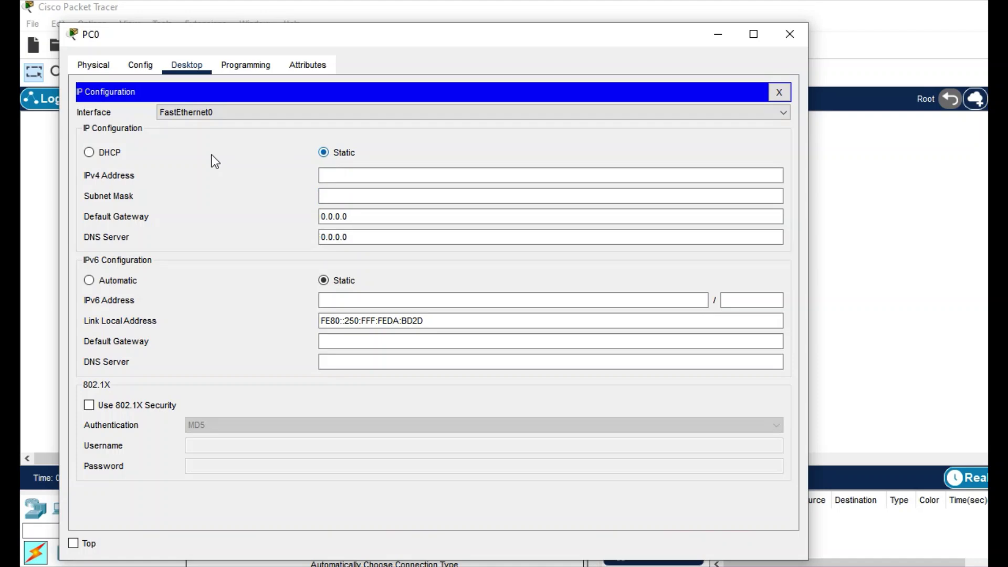
pyautogui.click(109, 155)
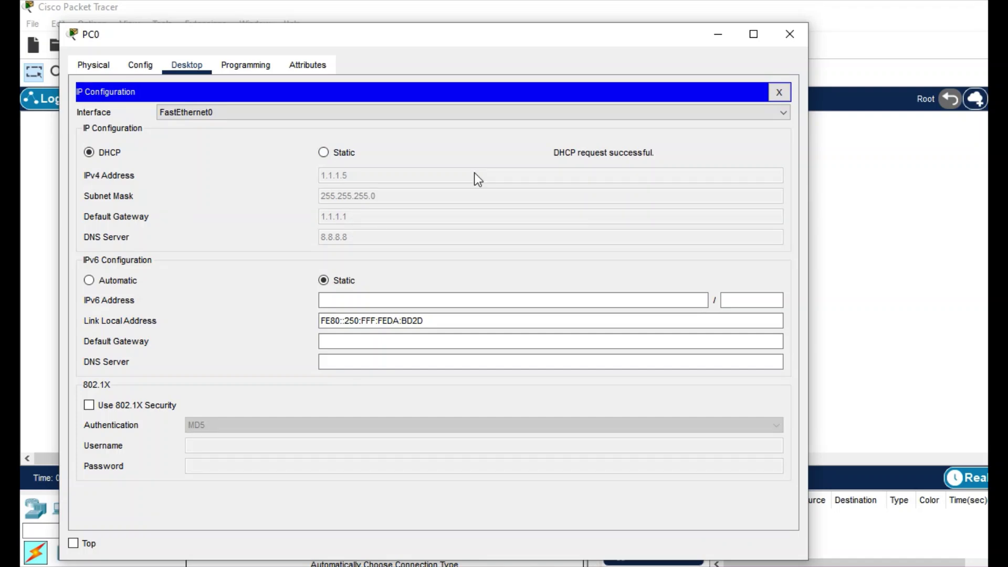
pyautogui.click(779, 93)
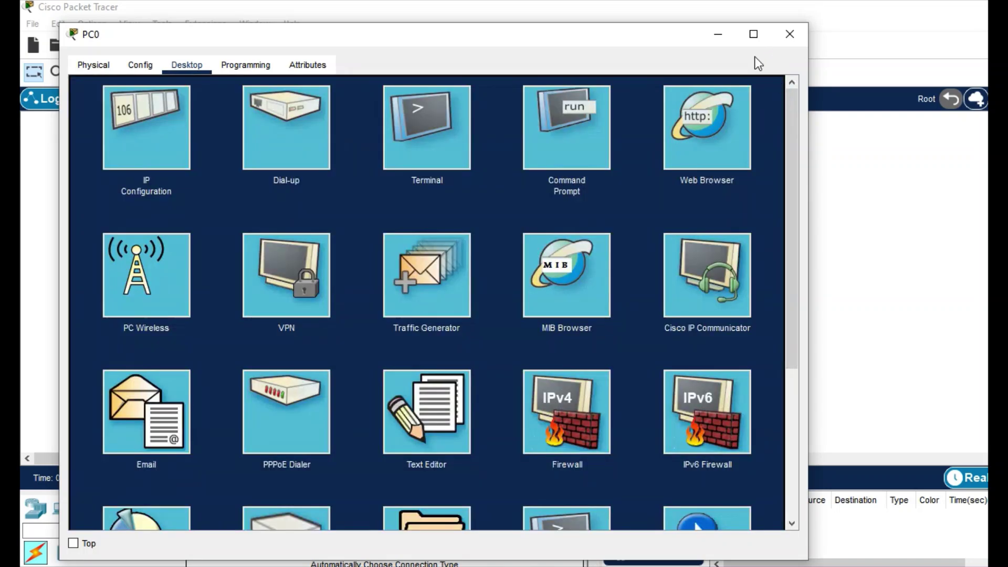
pyautogui.click(718, 35)
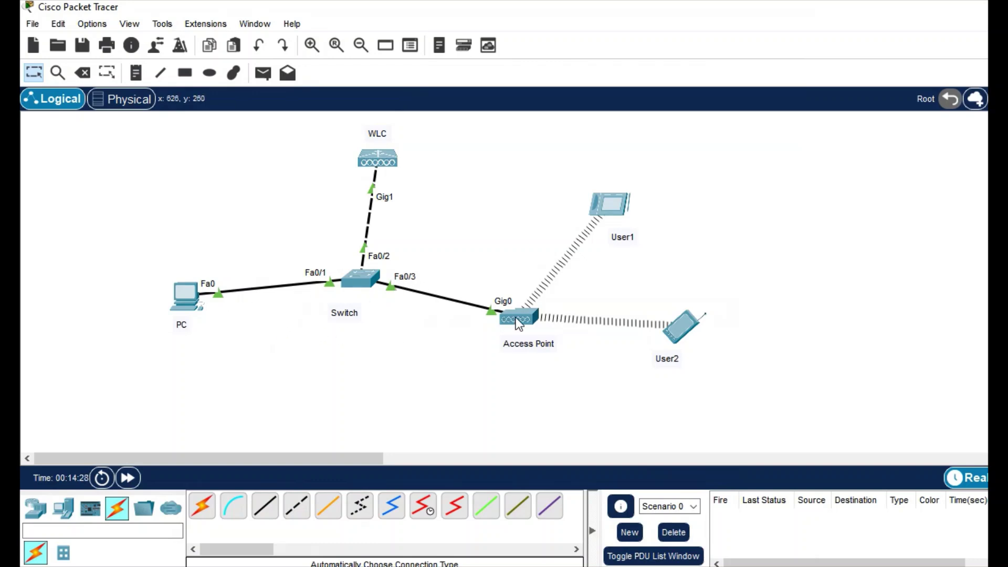
# Power-cycle the access point by unplugging and reattaching its power adapter
pyautogui.moveTo(516, 318)
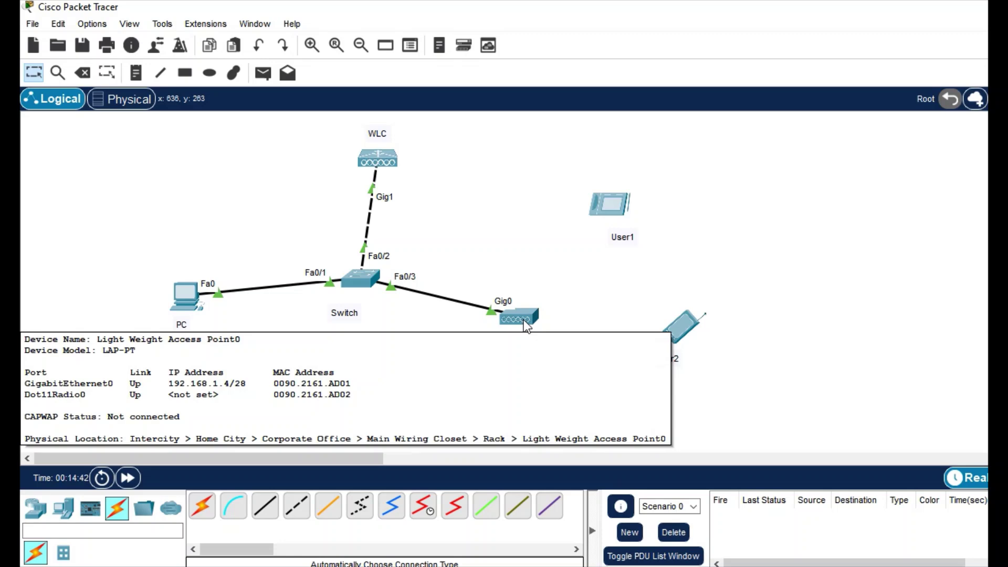
pyautogui.click(524, 320)
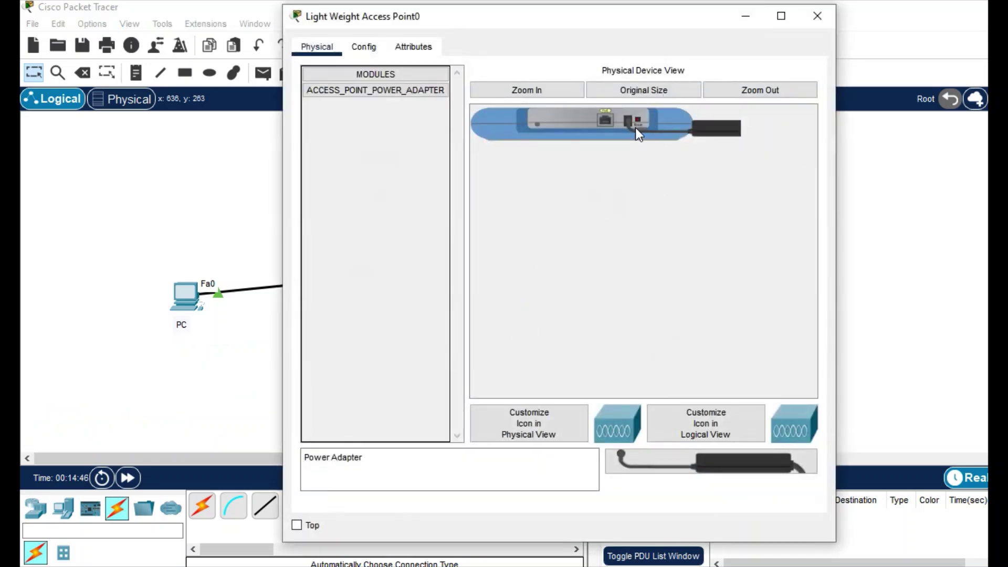
pyautogui.moveTo(632, 129)
pyautogui.mouseDown()
pyautogui.moveTo(655, 246)
pyautogui.moveTo(641, 504)
pyautogui.moveTo(632, 128)
pyautogui.mouseUp()
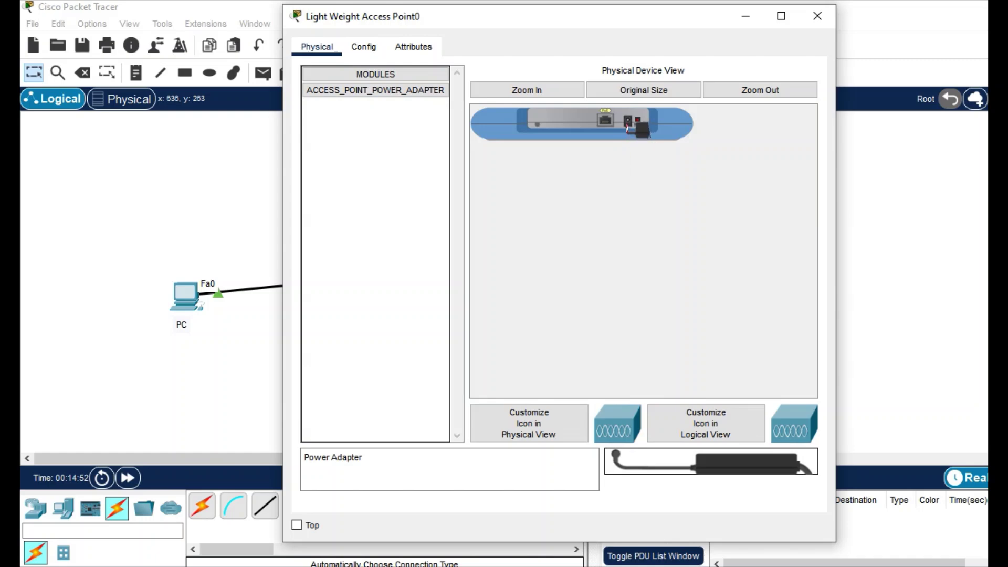
pyautogui.moveTo(660, 458); pyautogui.dragTo(632, 126)
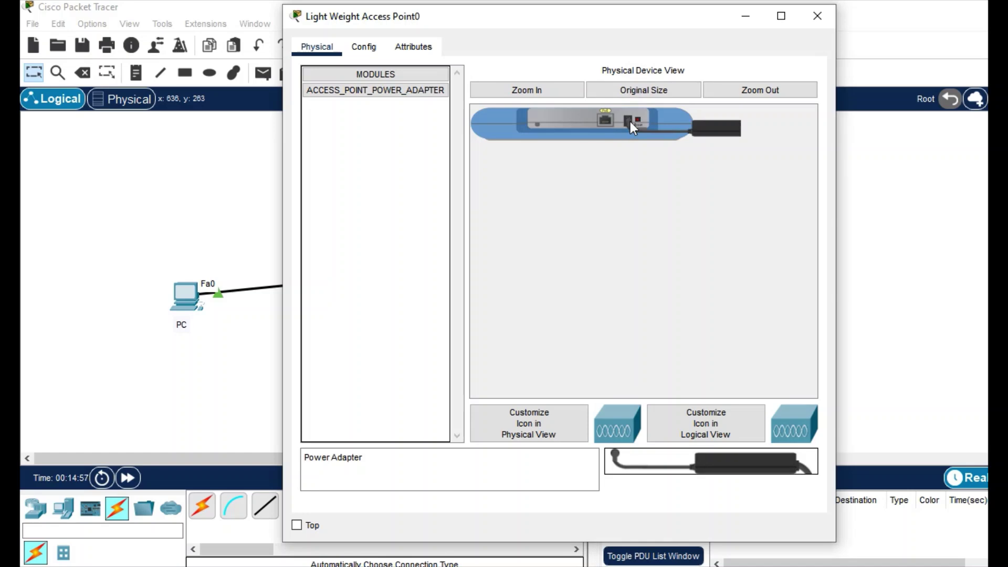
pyautogui.click(817, 20)
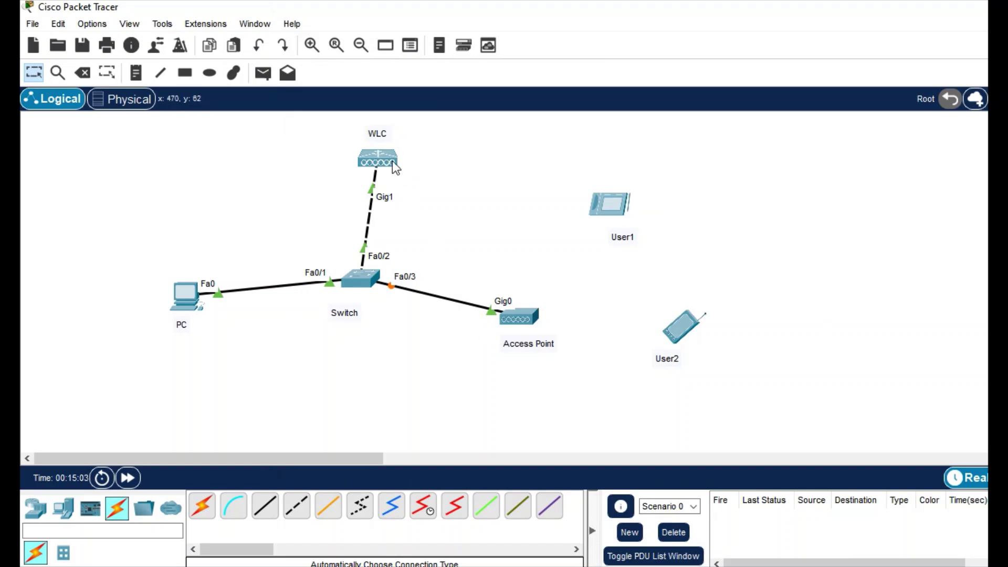
# Fast-forward the simulation until the switch link is up, then reopen the access point
pyautogui.click(127, 478)
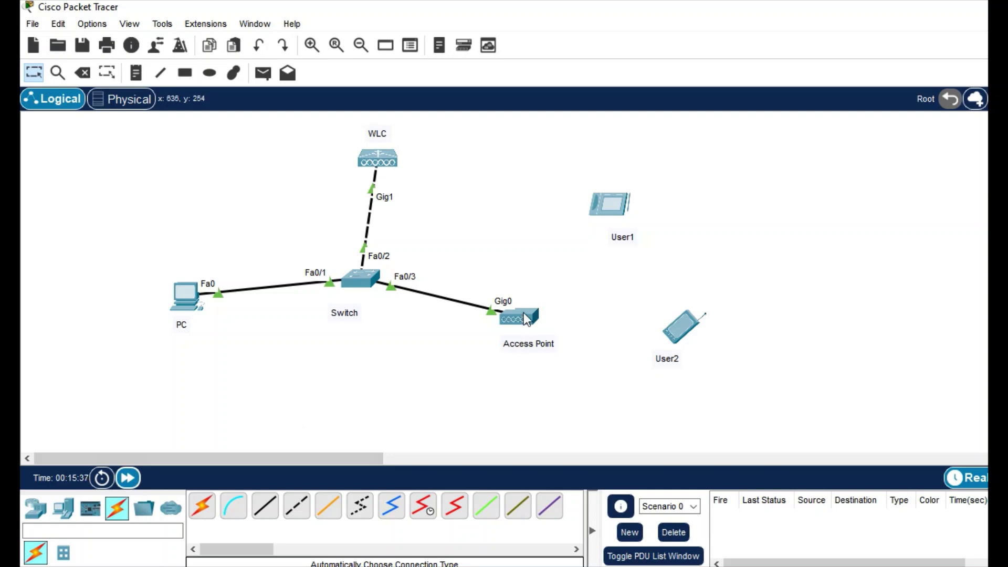
pyautogui.moveTo(525, 316)
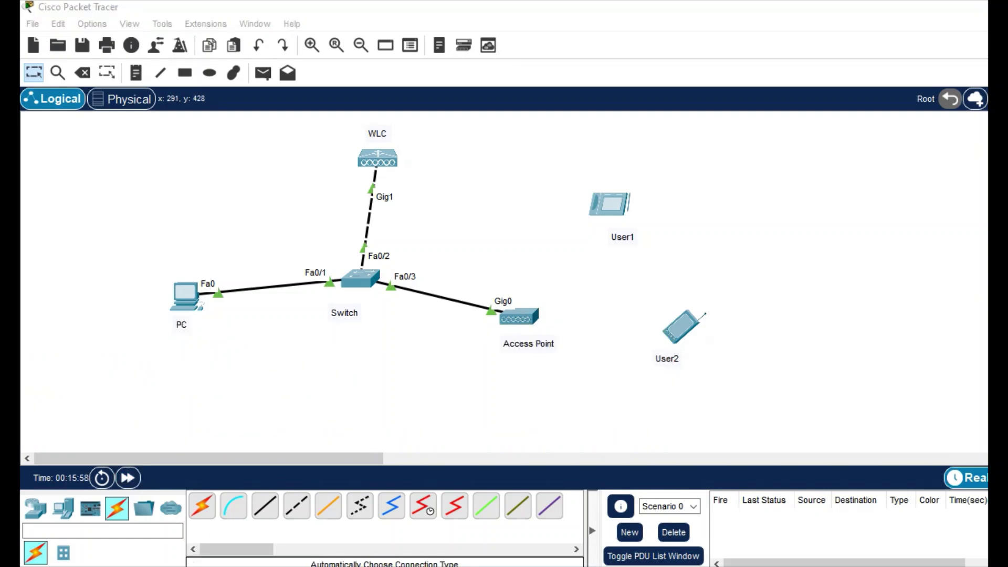
pyautogui.click(527, 315)
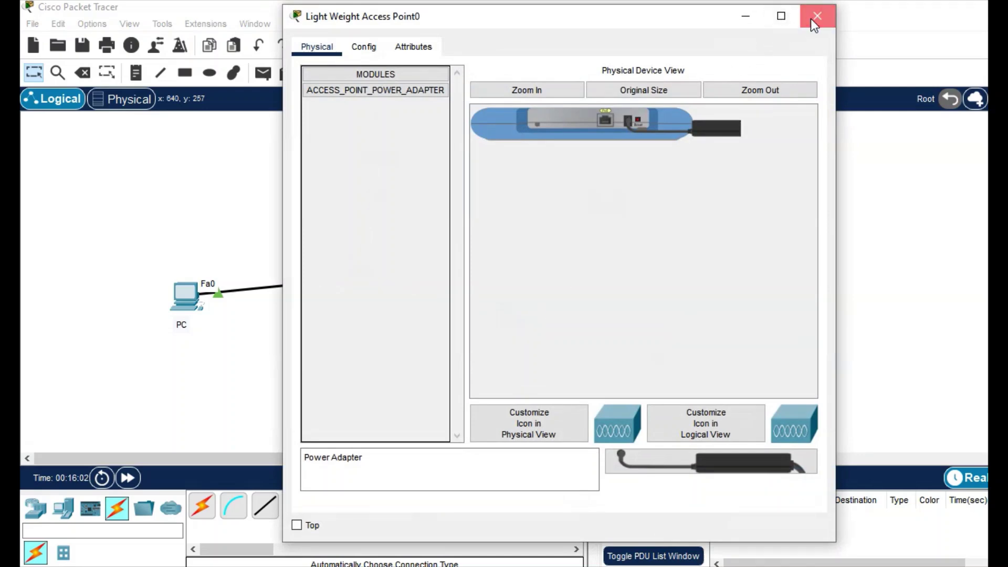
# Close the access point window, check User2's Smartphone0, and find User1 still at 169.254.88.30/16
pyautogui.click(813, 17)
pyautogui.moveTo(521, 324)
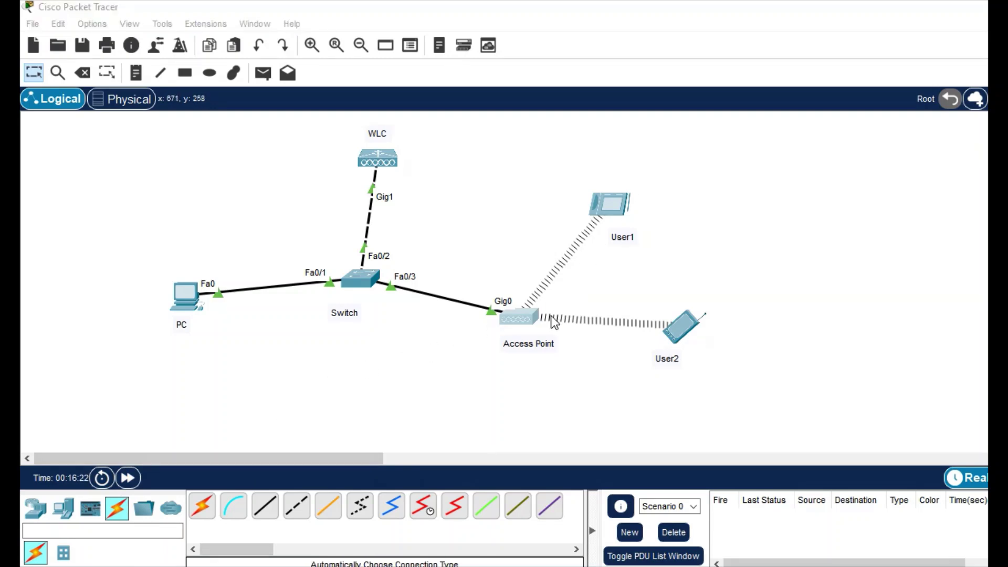
pyautogui.click(690, 324)
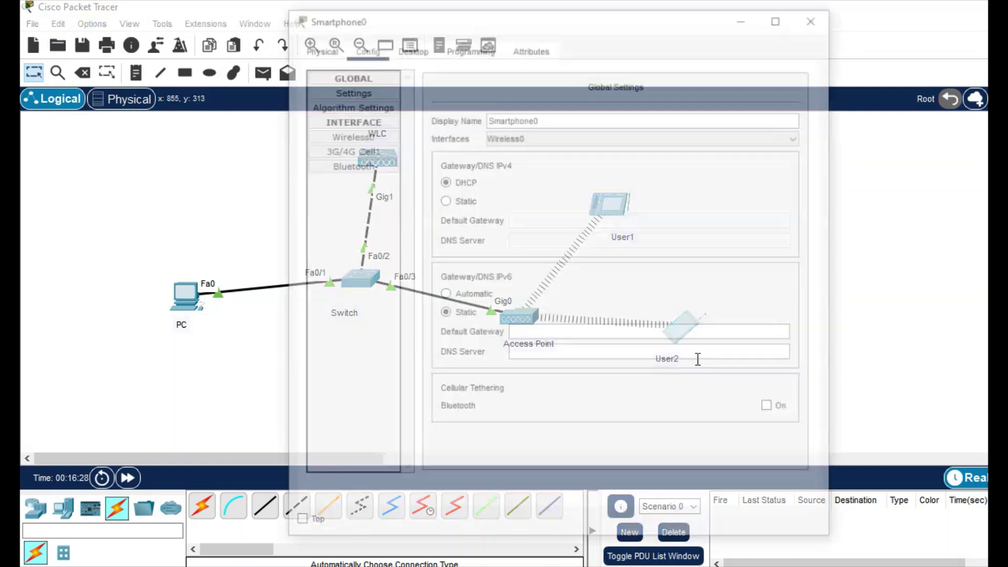
pyautogui.click(813, 21)
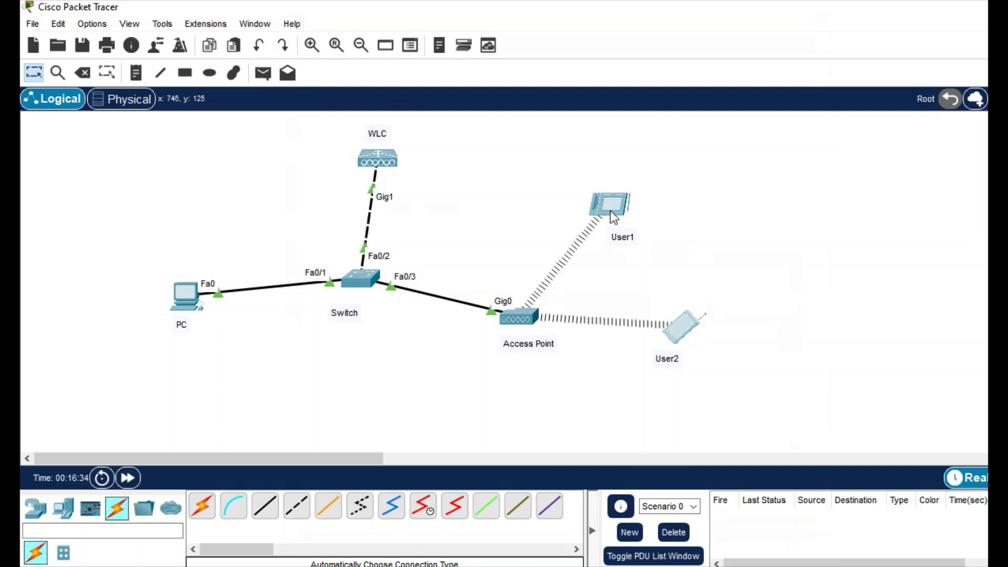
pyautogui.moveTo(611, 211)
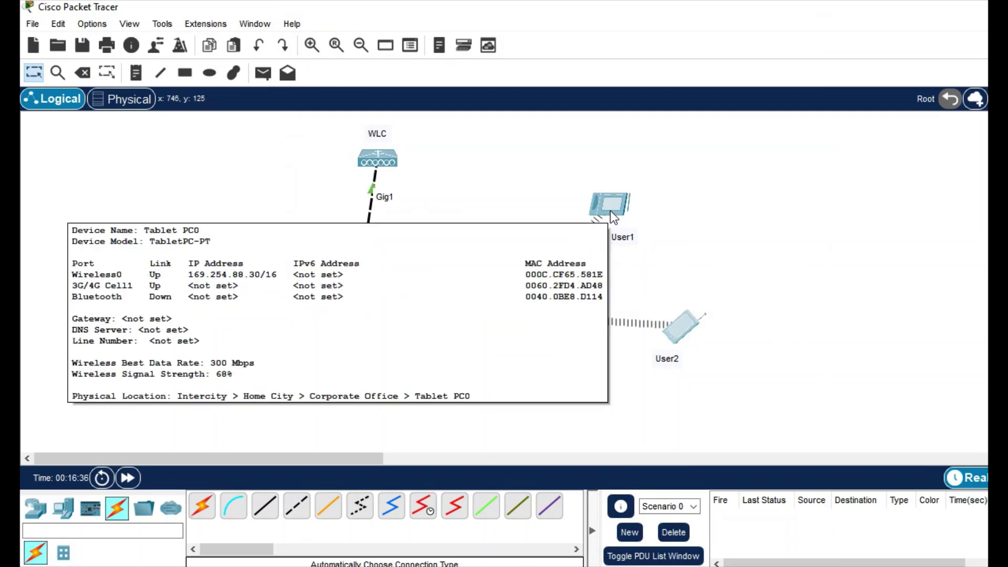